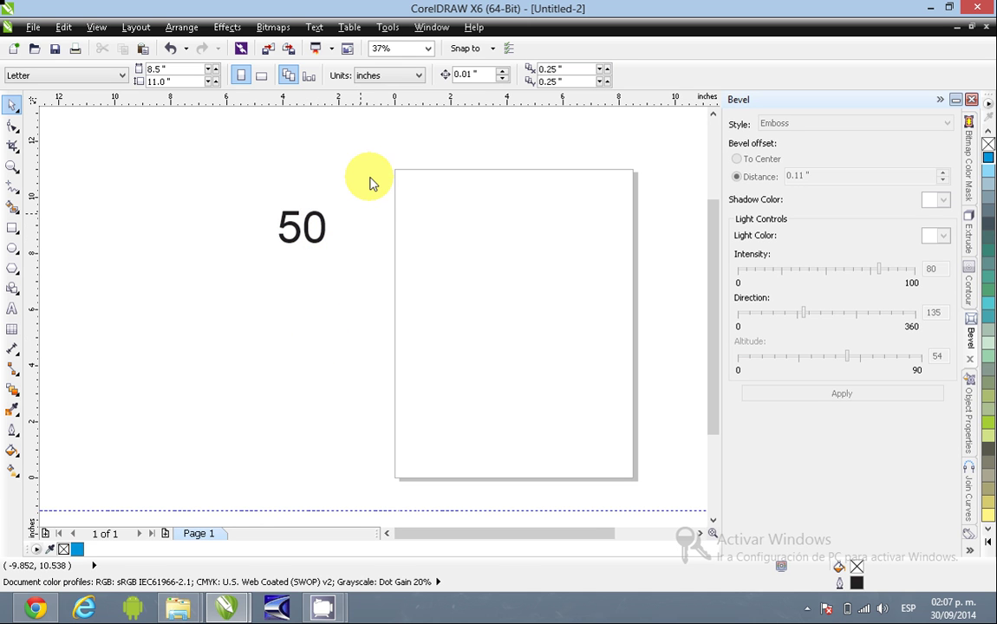
Step: Switch units to points and apply the android_Layout page size (320 × 518.6 pt)
{"action": "left_click_drag", "start_coordinate": [372, 225], "coordinate": [646, 487]}
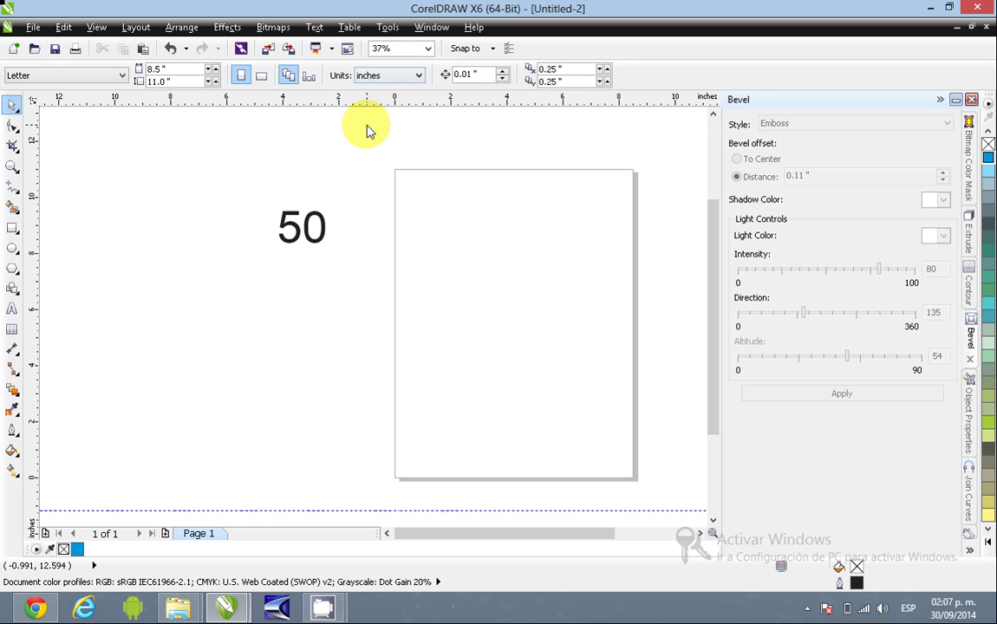
{"action": "left_click", "coordinate": [371, 77]}
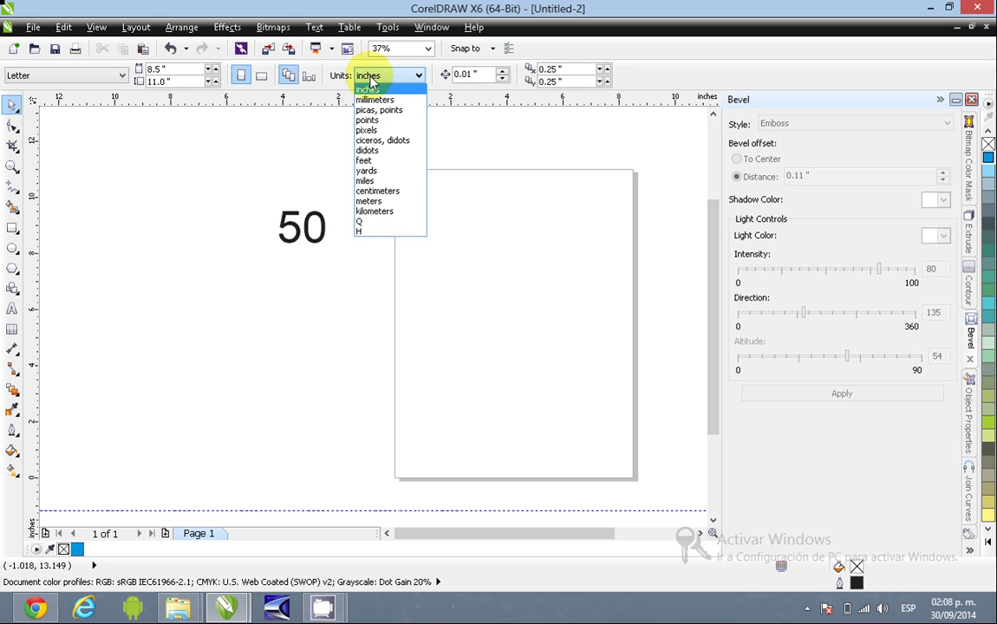
{"action": "left_click", "coordinate": [379, 120]}
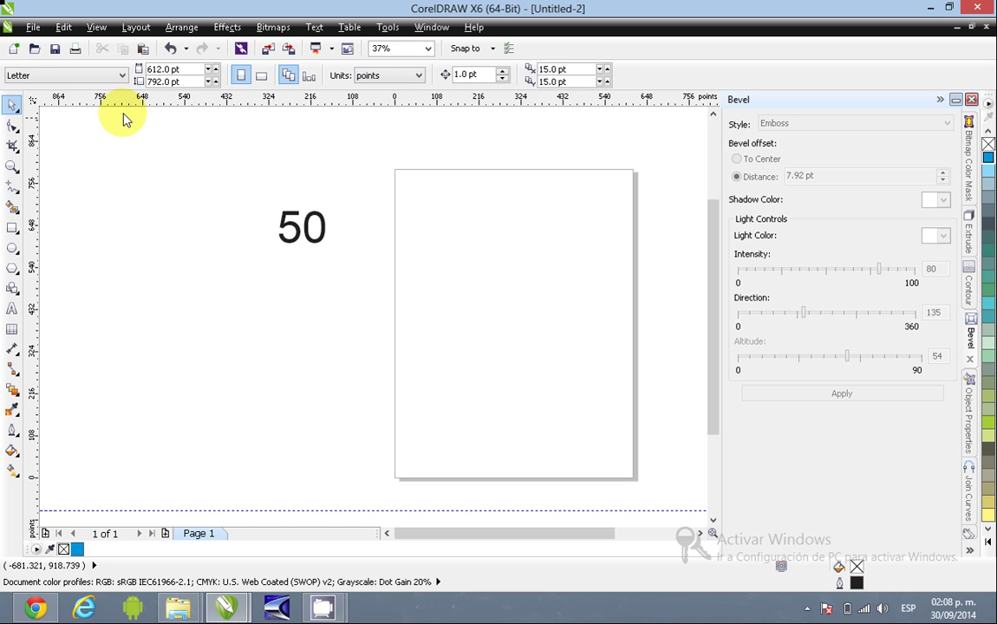
{"action": "left_click", "coordinate": [108, 77]}
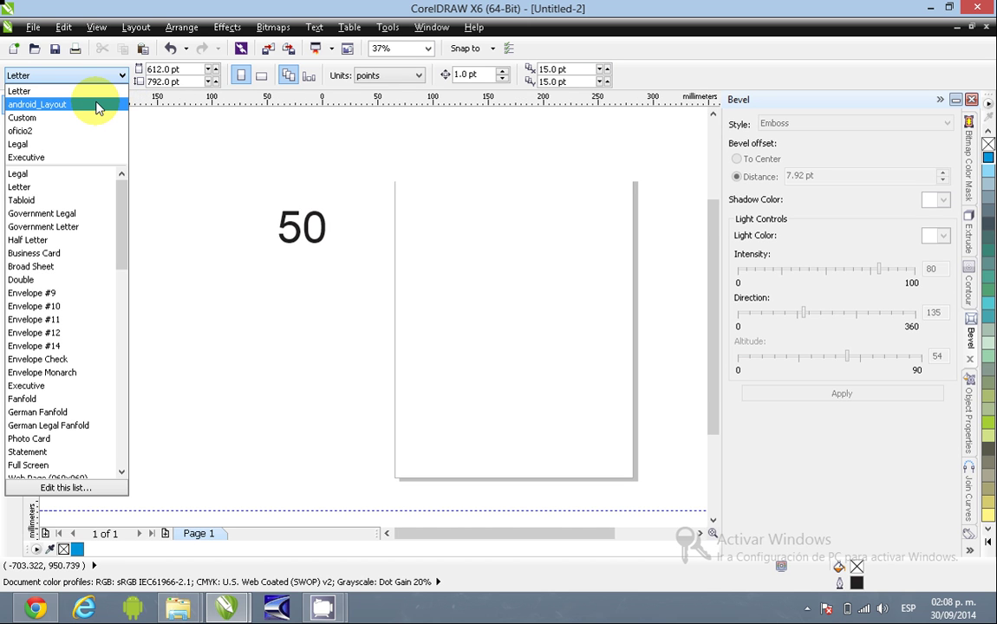
{"action": "left_click", "coordinate": [97, 105]}
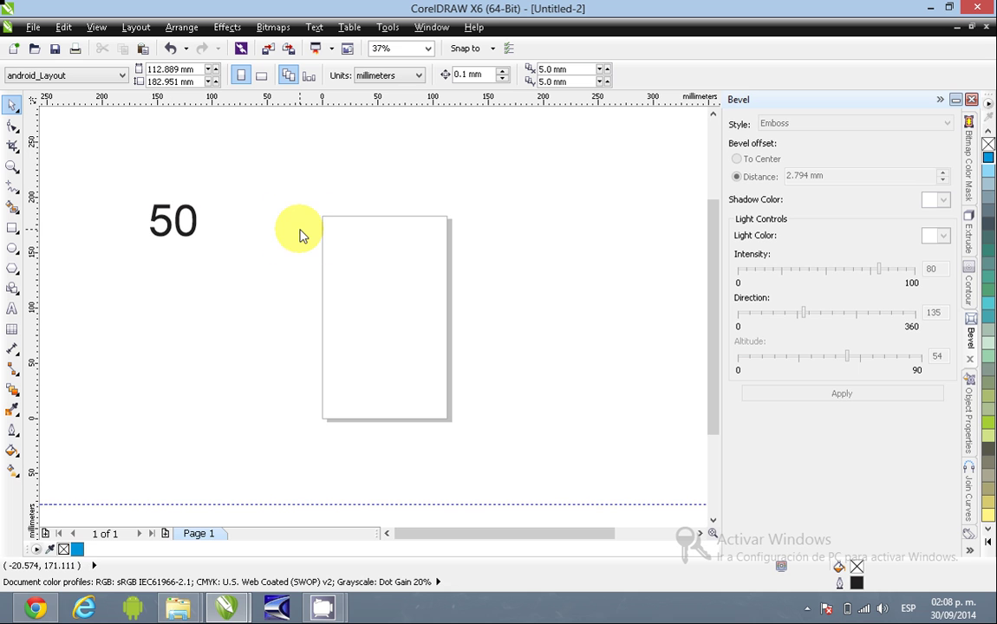
{"action": "left_click", "coordinate": [372, 75]}
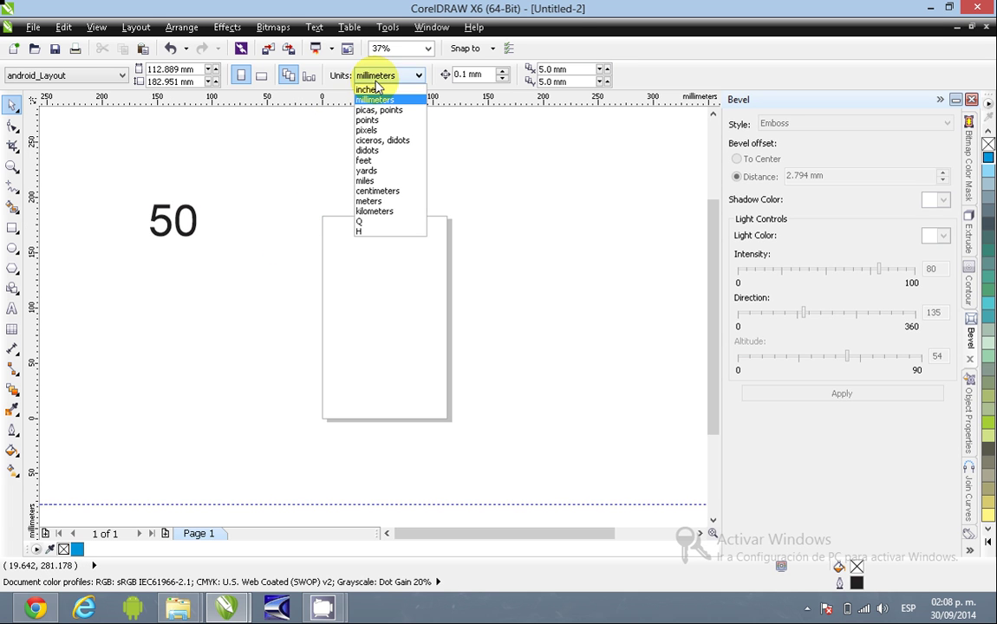
{"action": "left_click", "coordinate": [384, 121]}
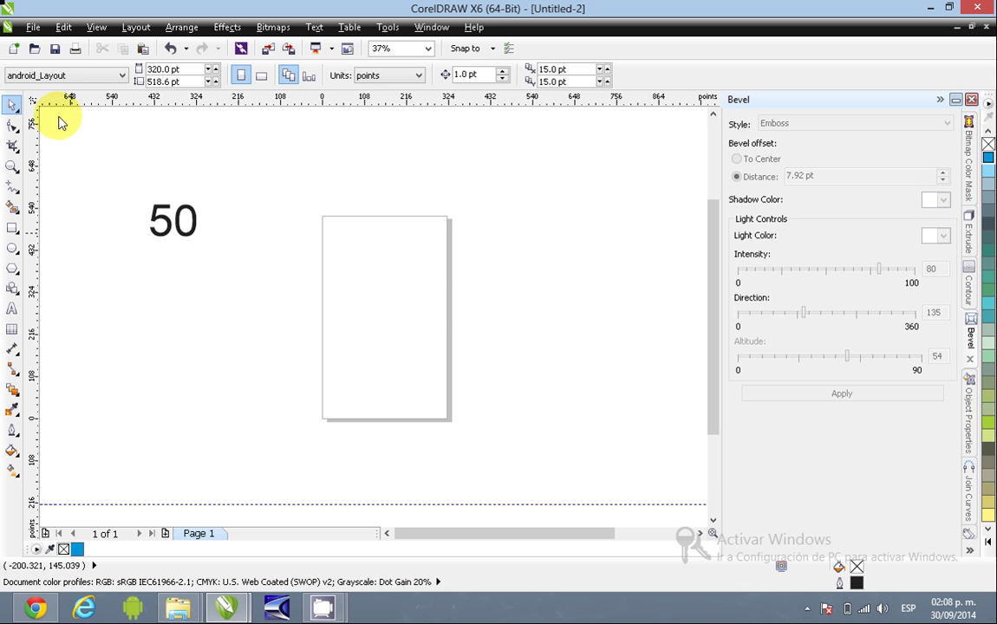
Step: Add a short text object above the 50 beside the page
{"action": "left_click", "coordinate": [13, 308]}
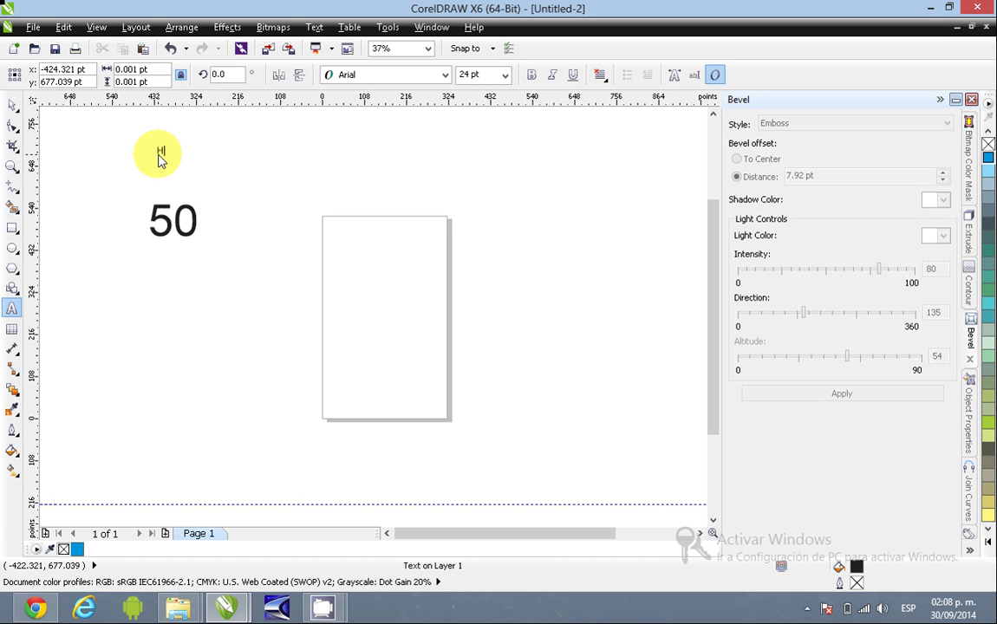
{"action": "left_click", "coordinate": [158, 156]}
{"action": "type", "text": "5"}
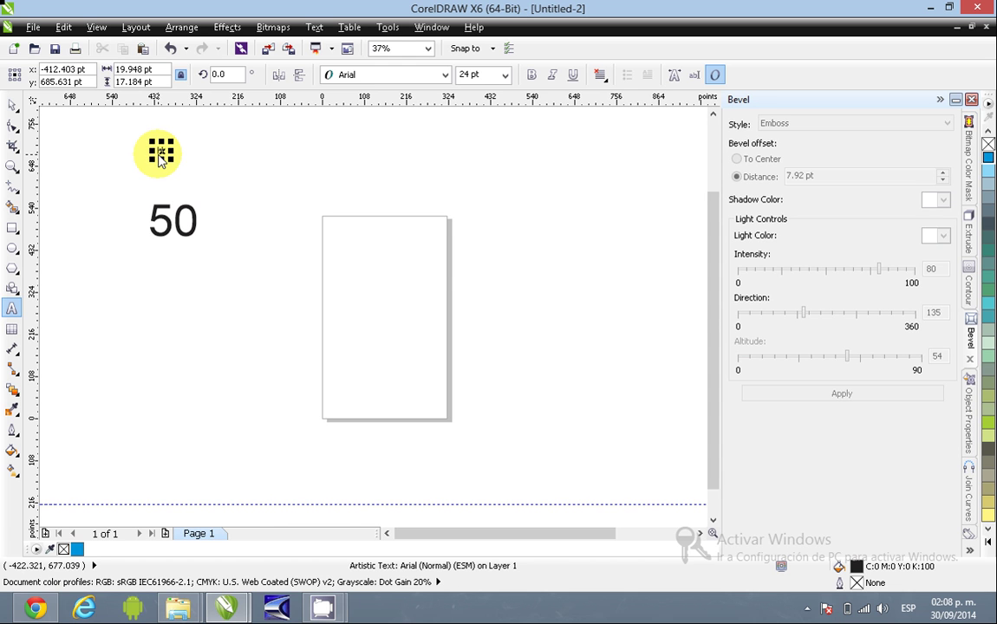
{"action": "left_click", "coordinate": [12, 104]}
{"action": "left_click", "coordinate": [361, 260]}
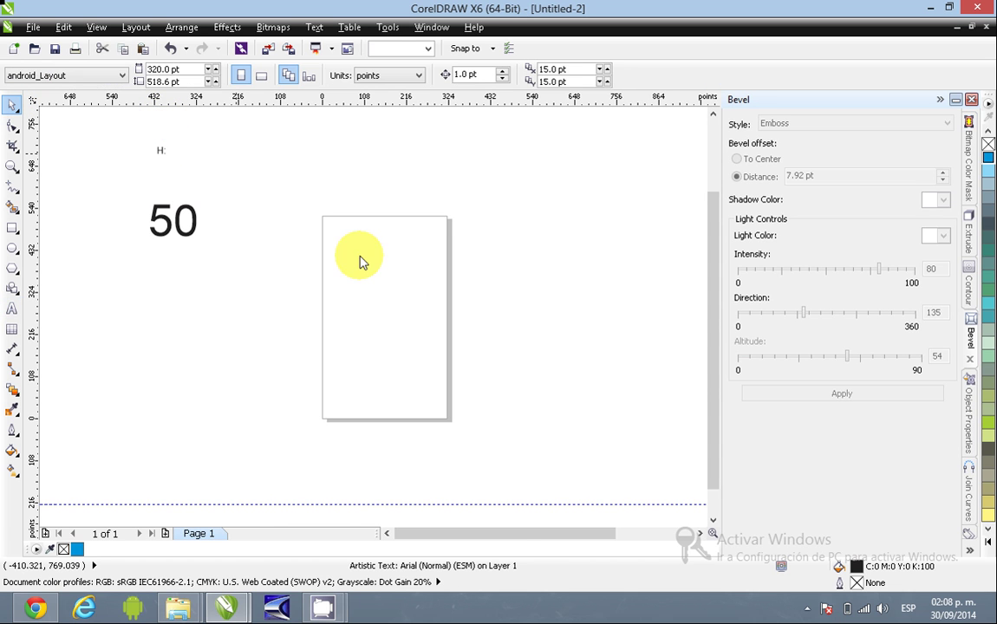
Step: Add a width text label to the right of the H: label
{"action": "left_click", "coordinate": [161, 152]}
{"action": "key", "text": "Escape"}
{"action": "left_click", "coordinate": [12, 308]}
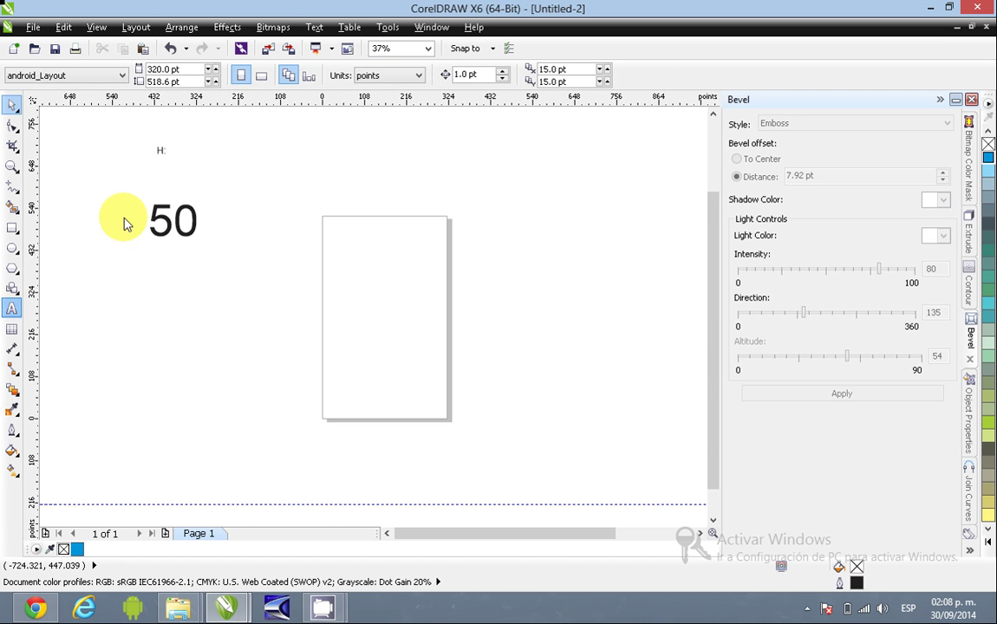
{"action": "left_click", "coordinate": [185, 151]}
{"action": "type", "text": "50"}
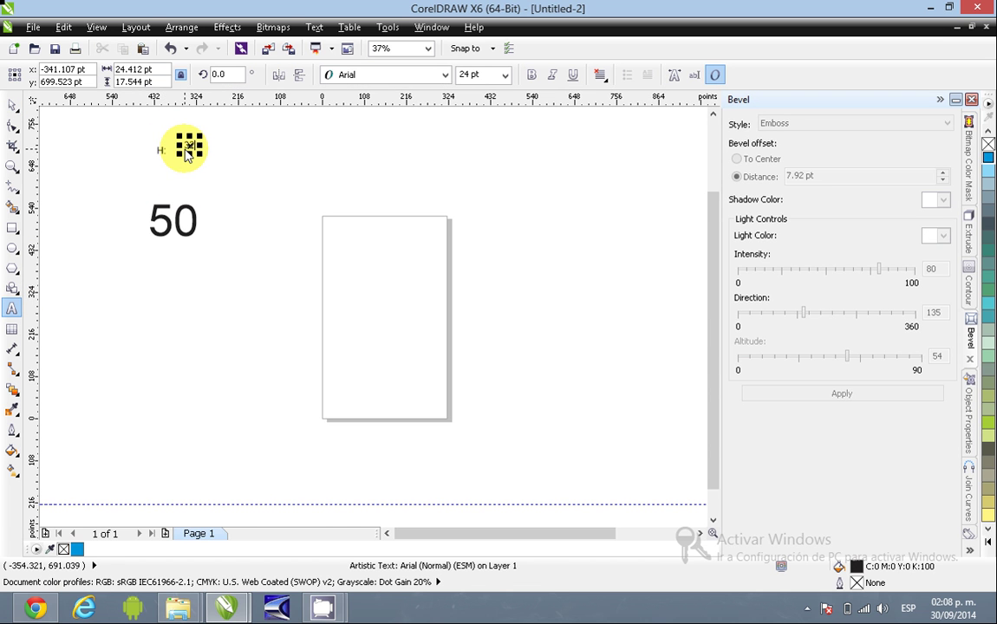
{"action": "type", "text": "0"}
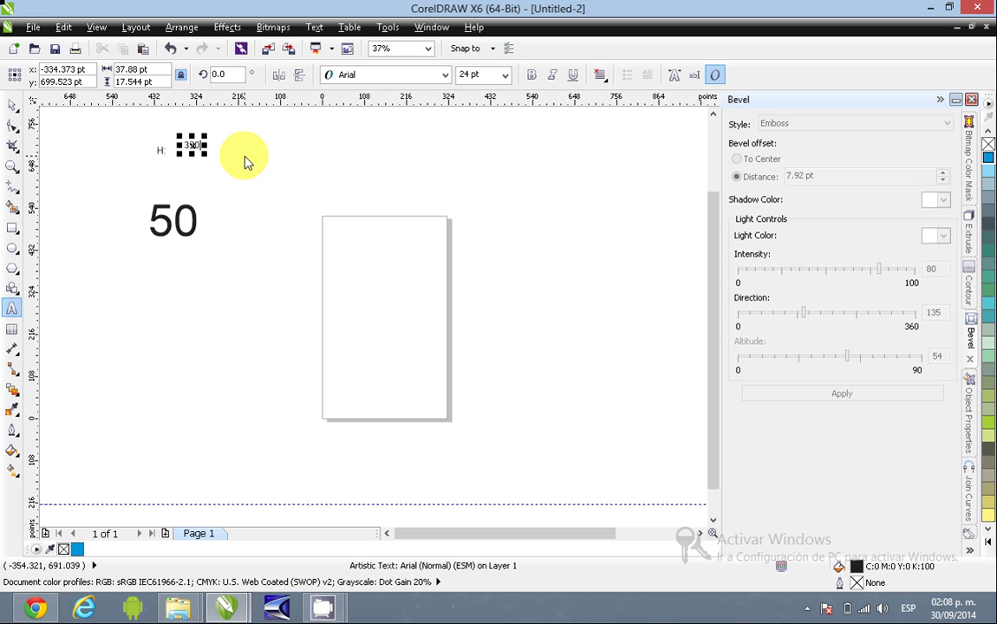
{"action": "type", "text": " X"}
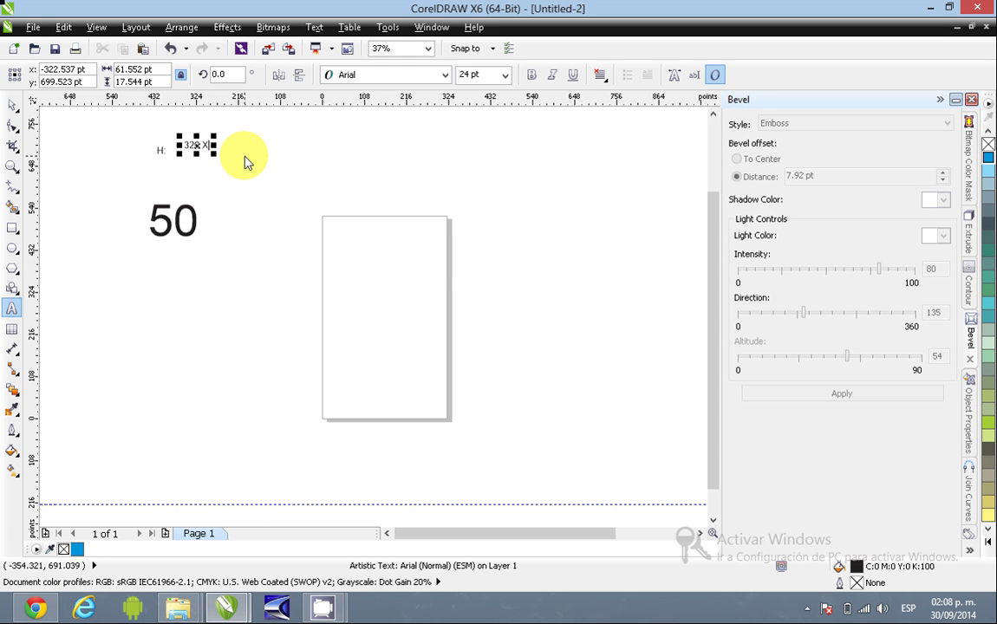
{"action": "left_click", "coordinate": [12, 105]}
{"action": "left_click", "coordinate": [117, 155]}
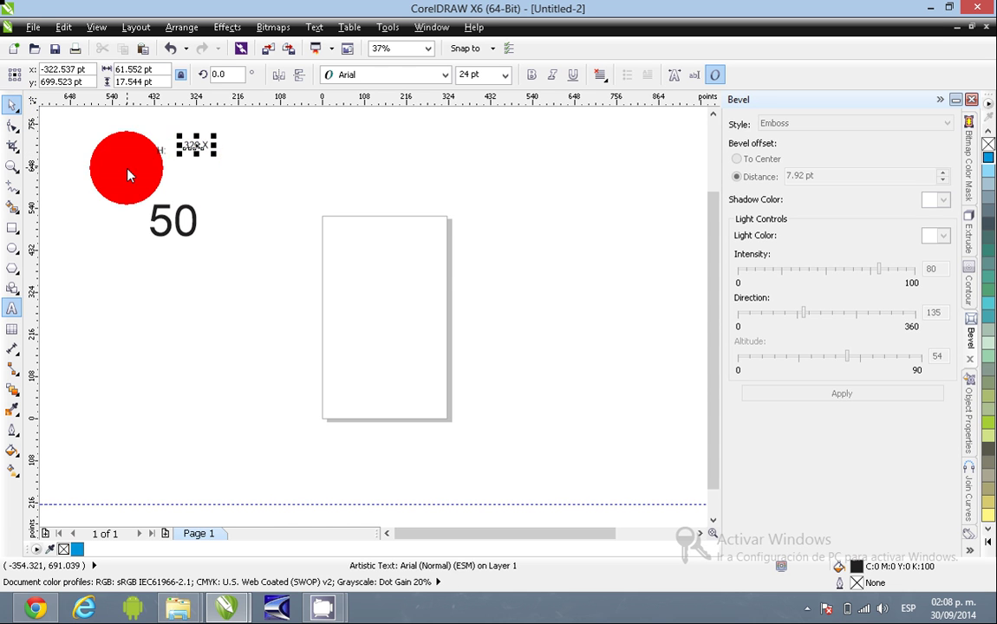
Step: Extend the label to read '320 X 518' and enlarge it to about 76 pt
{"action": "left_click", "coordinate": [195, 146]}
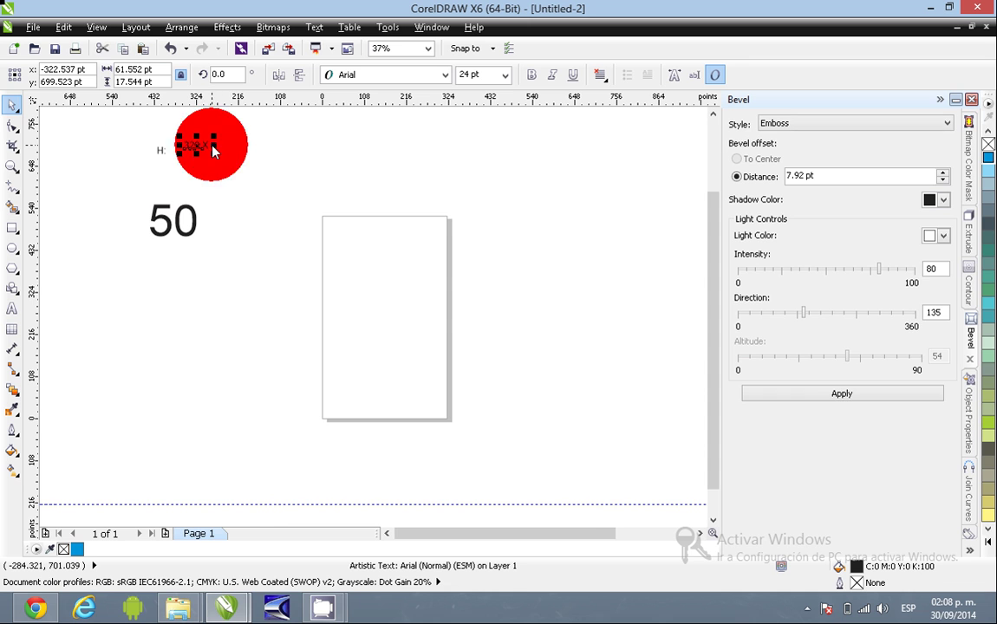
{"action": "key", "text": "F8"}
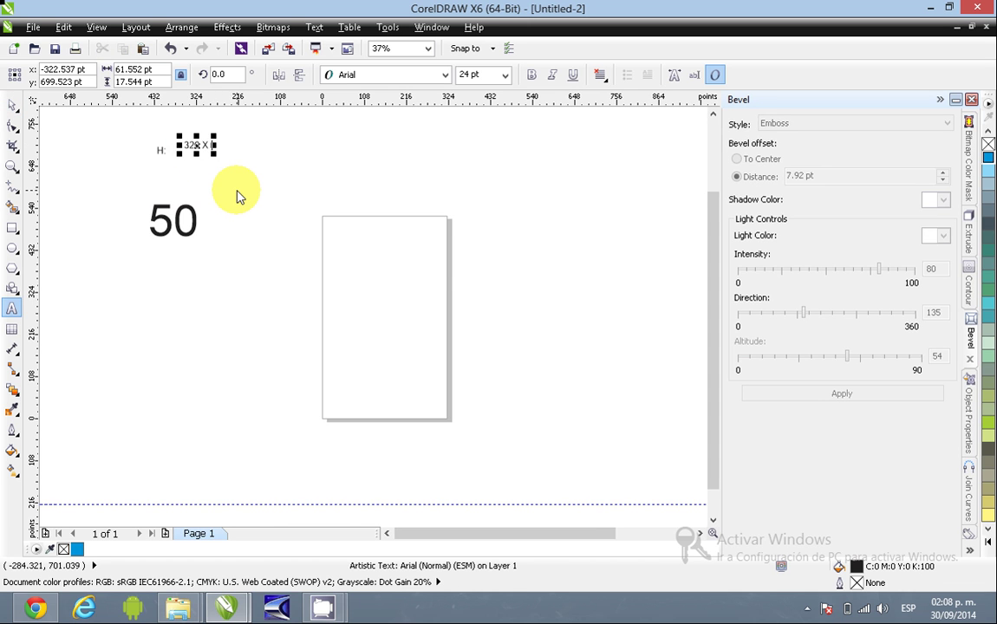
{"action": "type", "text": "51"}
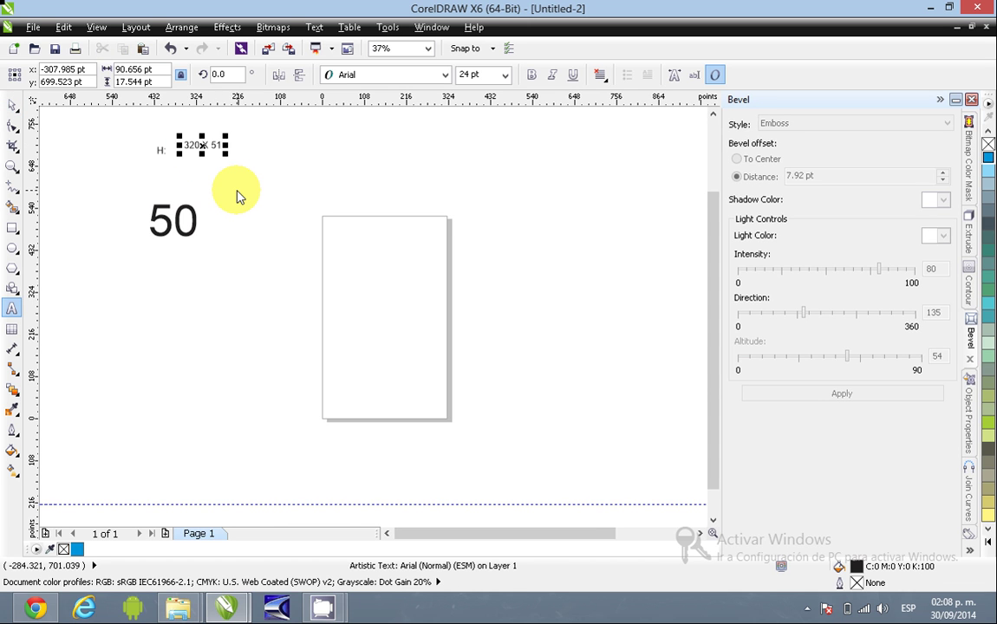
{"action": "type", "text": "8"}
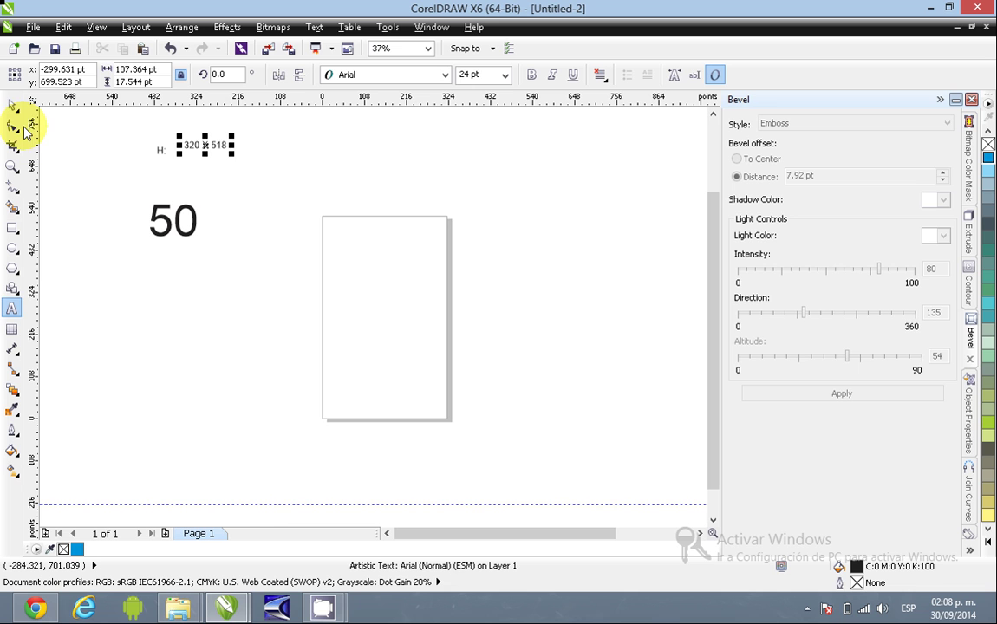
{"action": "left_click", "coordinate": [12, 105]}
{"action": "left_click", "coordinate": [233, 159]}
{"action": "left_click_drag", "start_coordinate": [232, 159], "coordinate": [323, 192]}
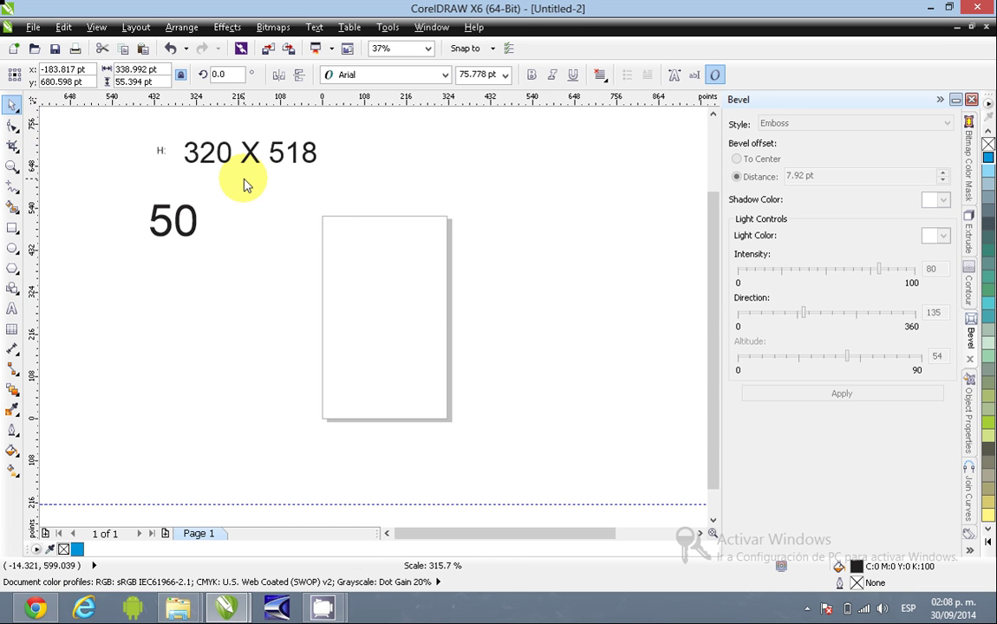
Step: Move the 320 X 518 label down and right so it sits above the page
{"action": "left_click", "coordinate": [244, 181]}
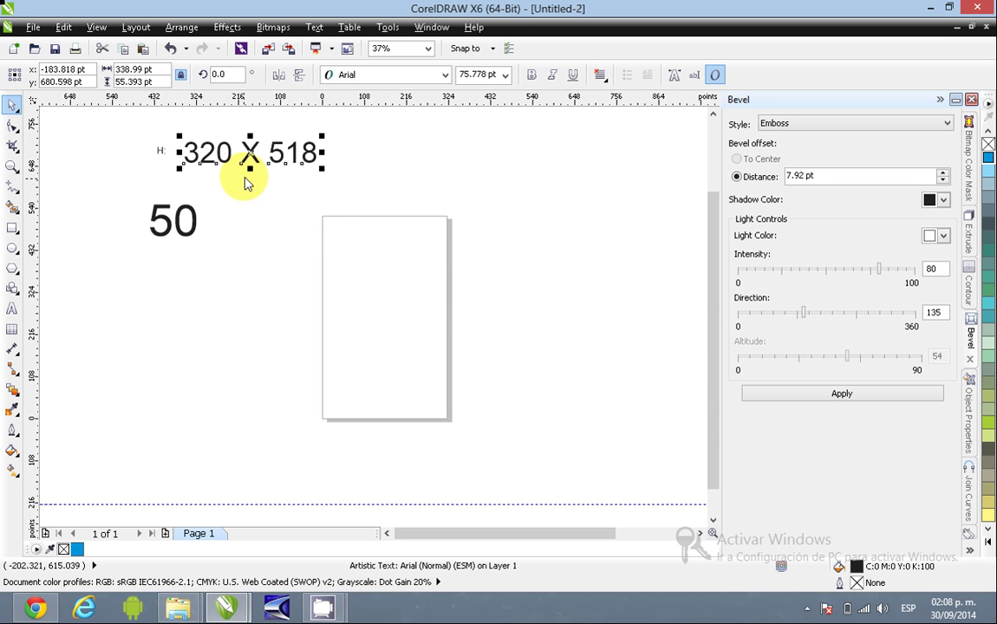
{"action": "left_click", "coordinate": [251, 183]}
{"action": "left_click_drag", "start_coordinate": [251, 184], "coordinate": [262, 186]}
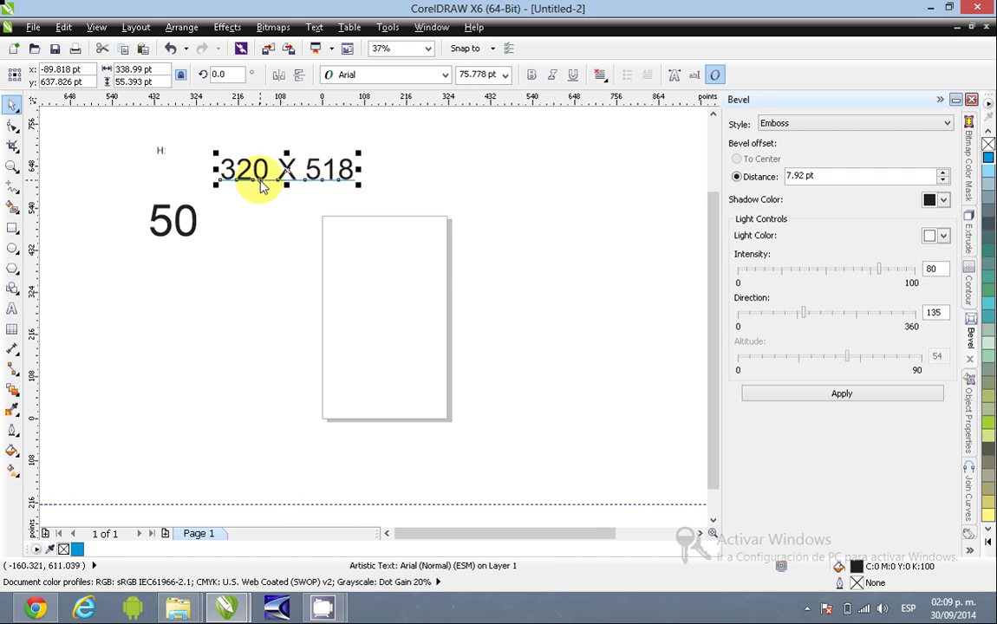
{"action": "left_click", "coordinate": [513, 216]}
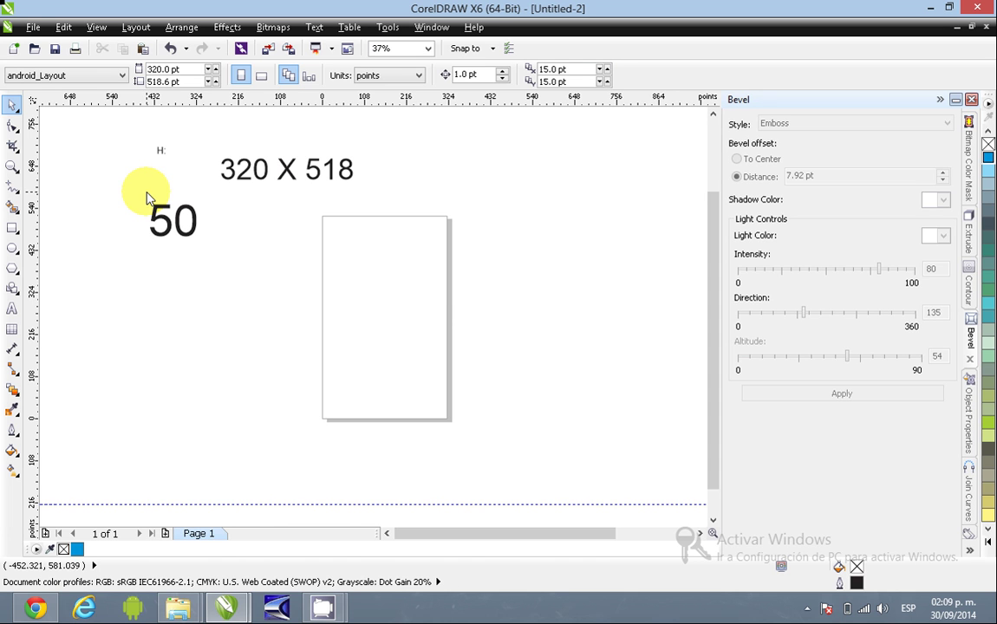
{"action": "left_click", "coordinate": [347, 248]}
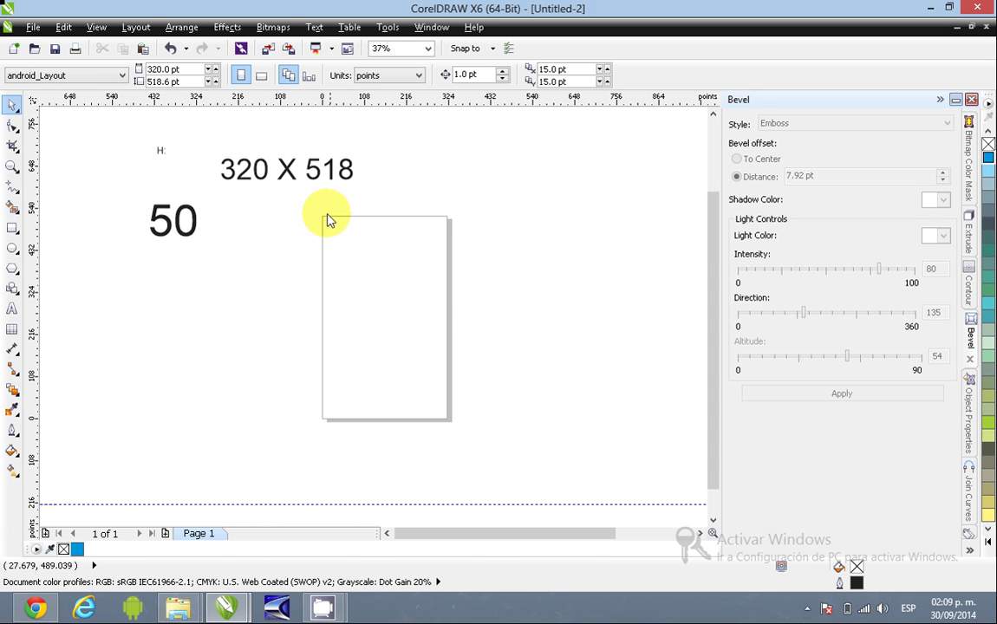
{"action": "left_click_drag", "start_coordinate": [322, 210], "coordinate": [328, 258]}
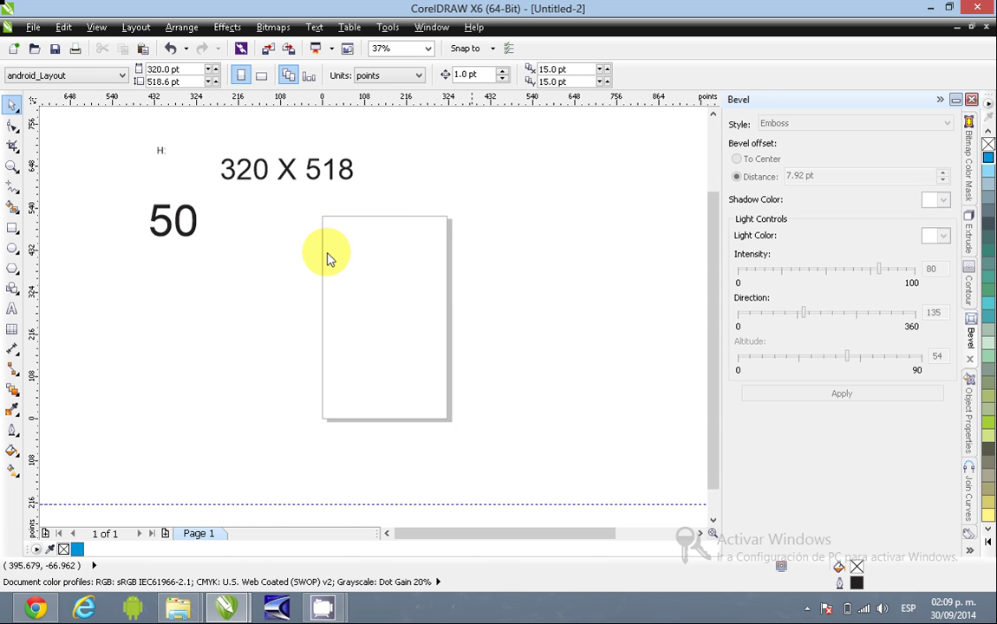
Step: Edit the 320 X 518 label text, selecting its 320 part, then deselect
{"action": "double_click", "coordinate": [271, 173]}
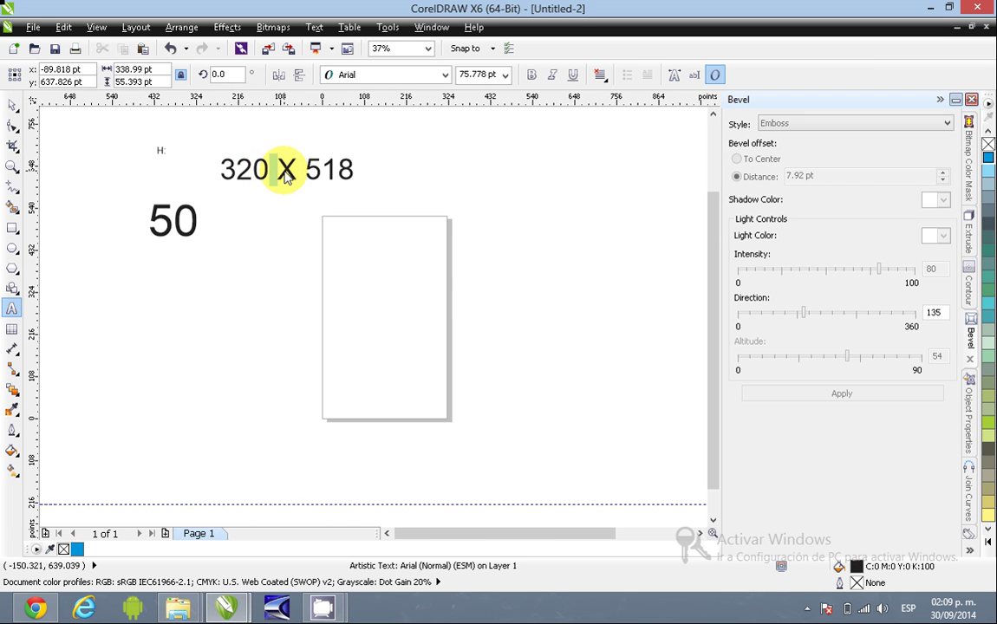
{"action": "left_click_drag", "start_coordinate": [277, 174], "coordinate": [223, 173]}
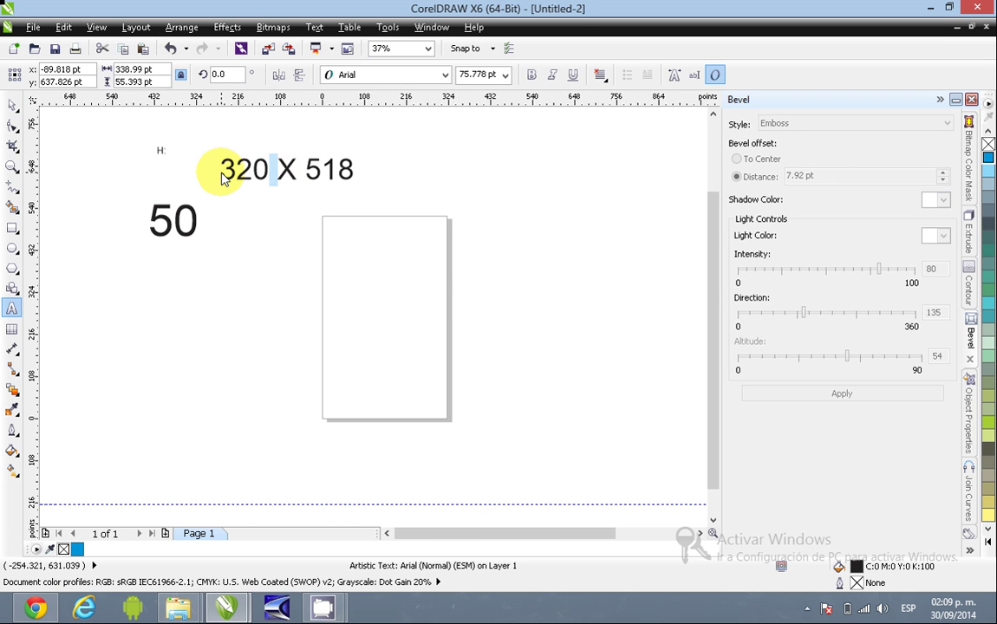
{"action": "left_click", "coordinate": [13, 105]}
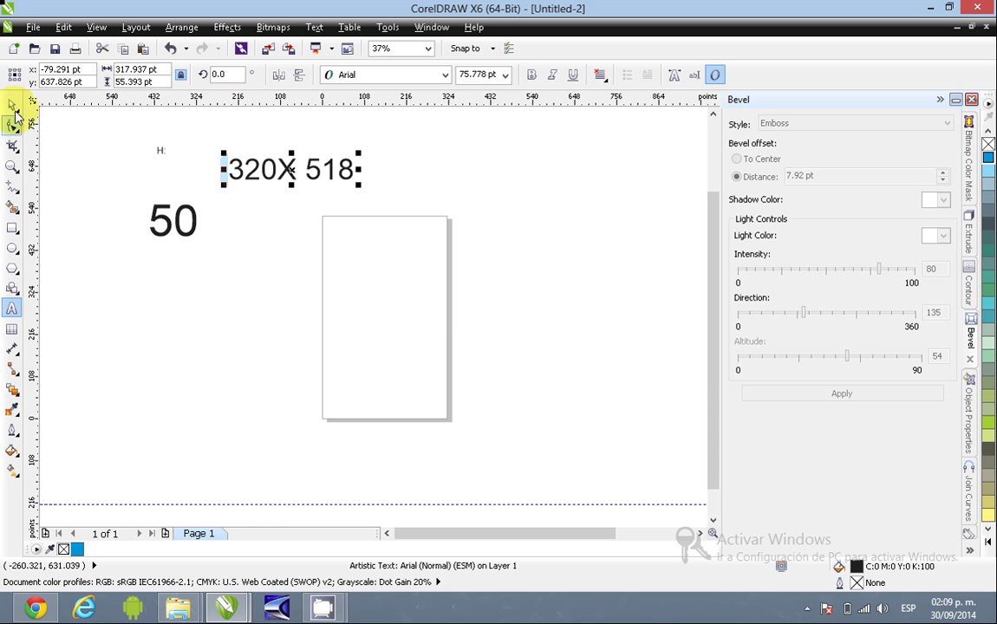
{"action": "left_click", "coordinate": [270, 310]}
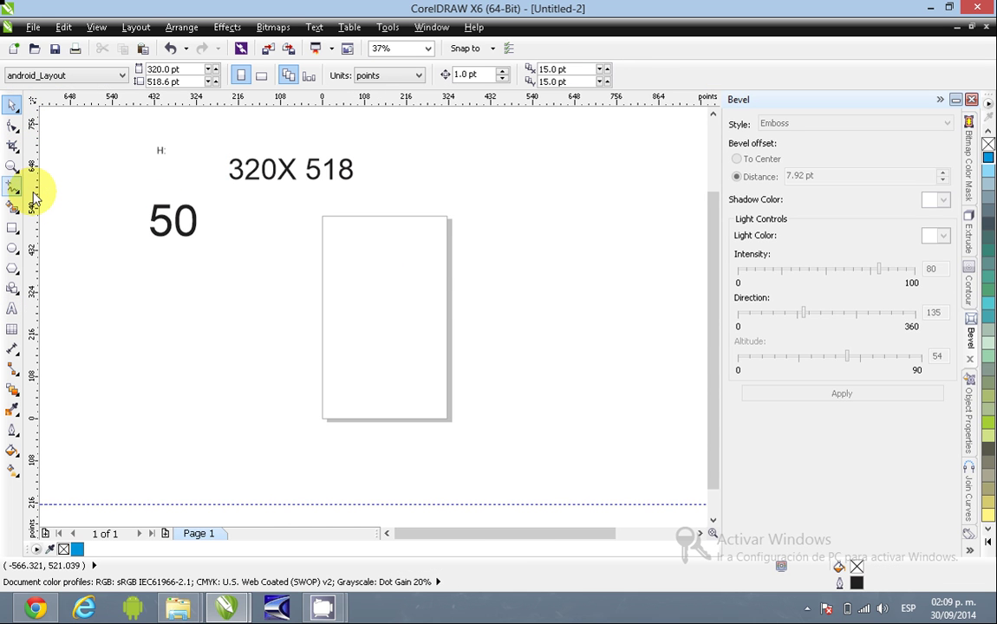
Step: Snap ruler guidelines onto the page's left, top, right and bottom edges
{"action": "left_click_drag", "start_coordinate": [259, 244], "coordinate": [329, 216]}
{"action": "left_click_drag", "start_coordinate": [388, 102], "coordinate": [419, 216]}
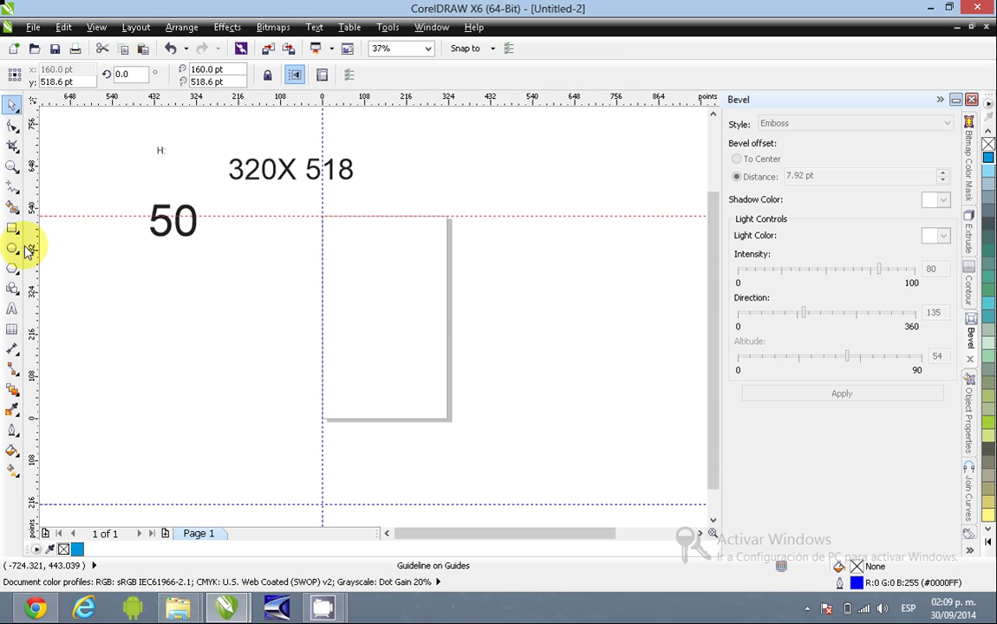
{"action": "left_click_drag", "start_coordinate": [440, 260], "coordinate": [450, 260]}
{"action": "left_click_drag", "start_coordinate": [219, 108], "coordinate": [323, 423]}
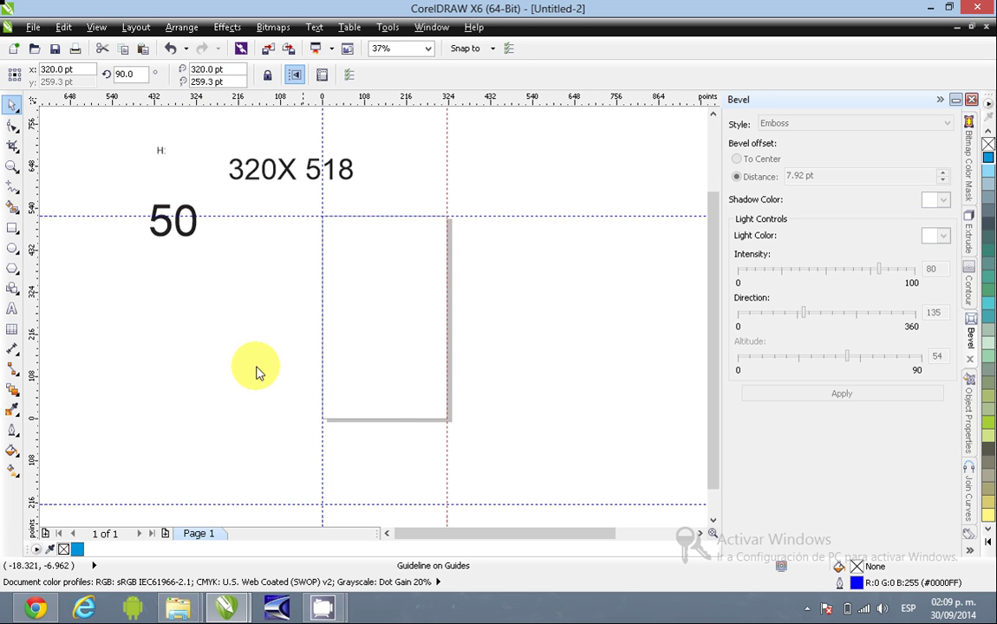
{"action": "left_click", "coordinate": [230, 287]}
{"action": "left_click", "coordinate": [170, 243]}
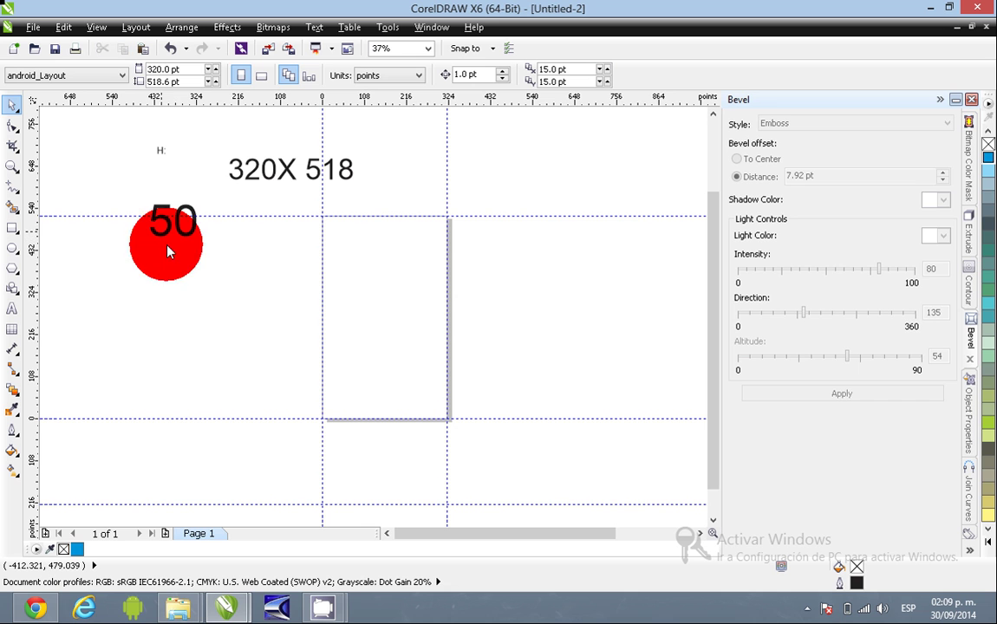
Step: Draw a rectangle left of the page and size it to 50 × 50 pt
{"action": "left_click", "coordinate": [12, 227]}
{"action": "left_click_drag", "start_coordinate": [191, 267], "coordinate": [234, 314]}
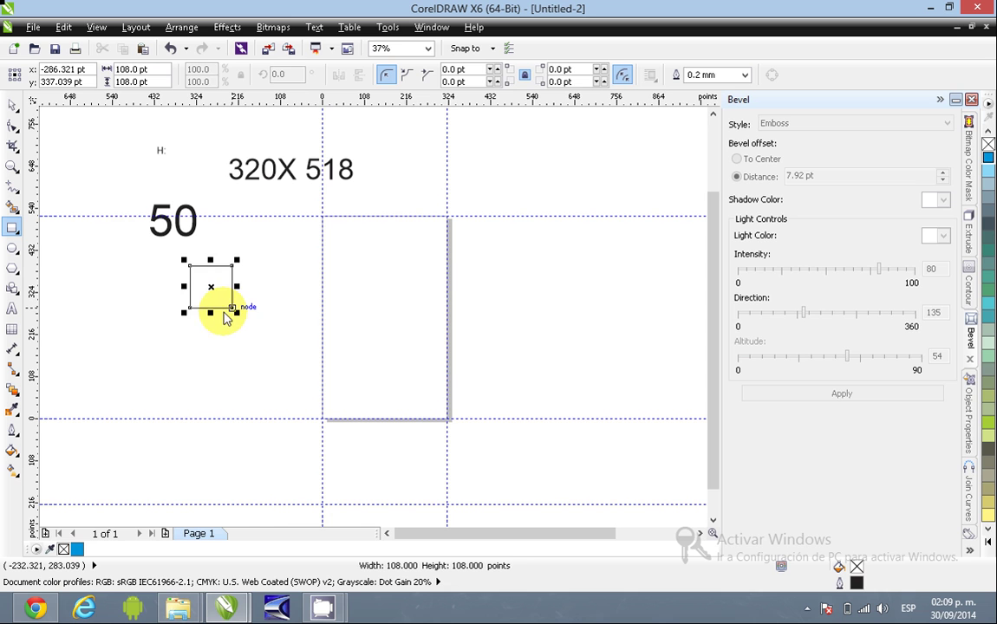
{"action": "left_click", "coordinate": [14, 105]}
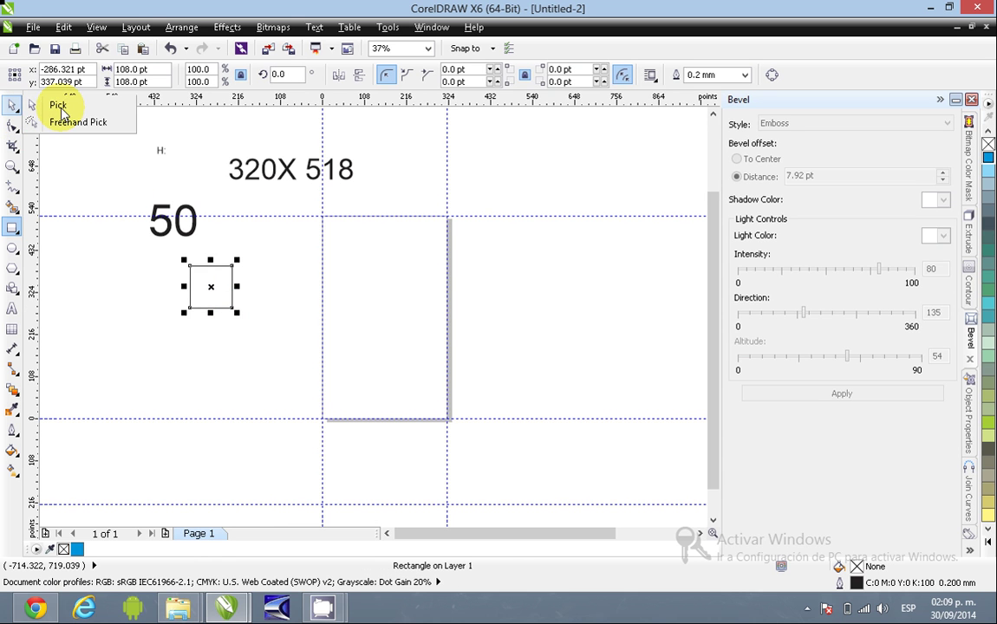
{"action": "left_click", "coordinate": [63, 103]}
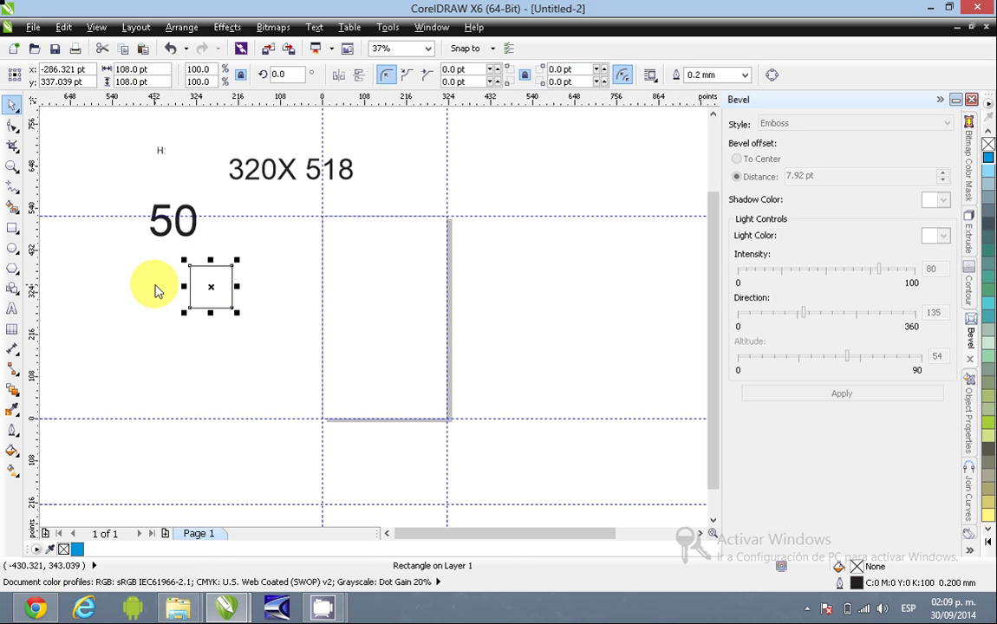
{"action": "left_click", "coordinate": [130, 69]}
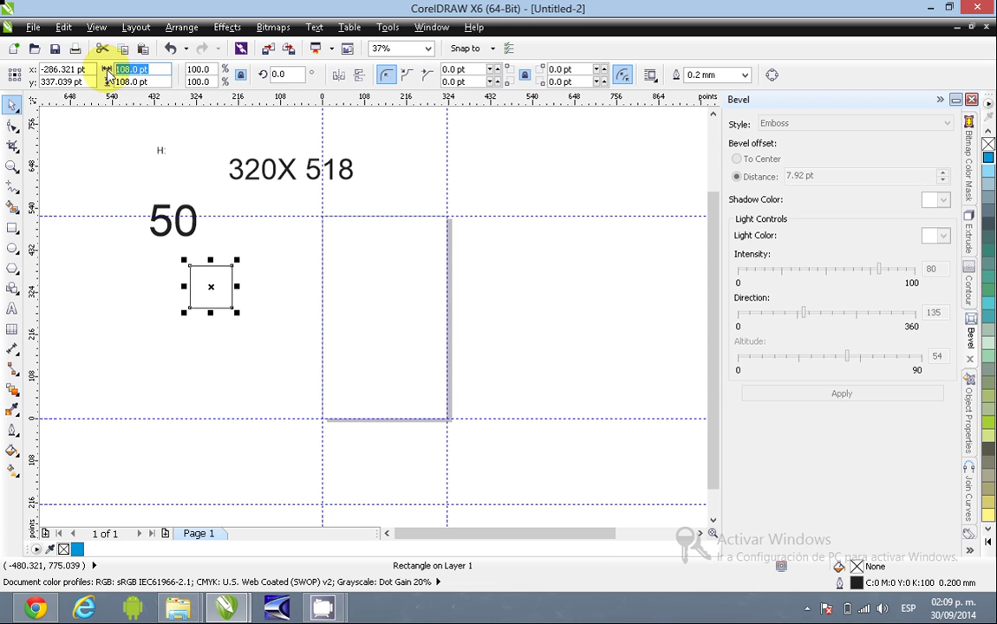
{"action": "type", "text": "500"}
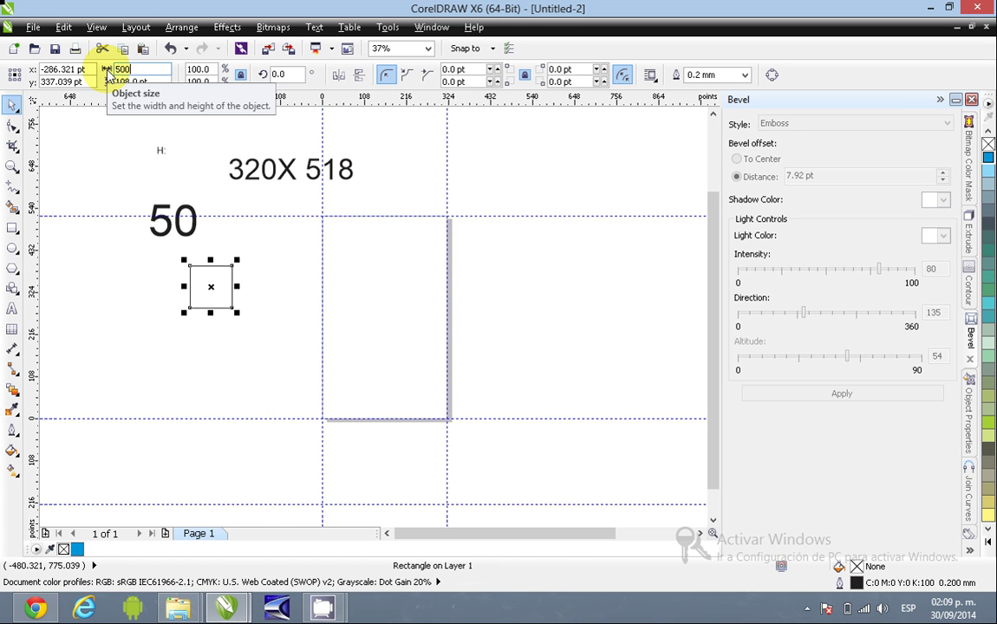
{"action": "key", "text": "BackSpace"}
{"action": "key", "text": "Tab"}
{"action": "type", "text": "50"}
{"action": "key", "text": "Return"}
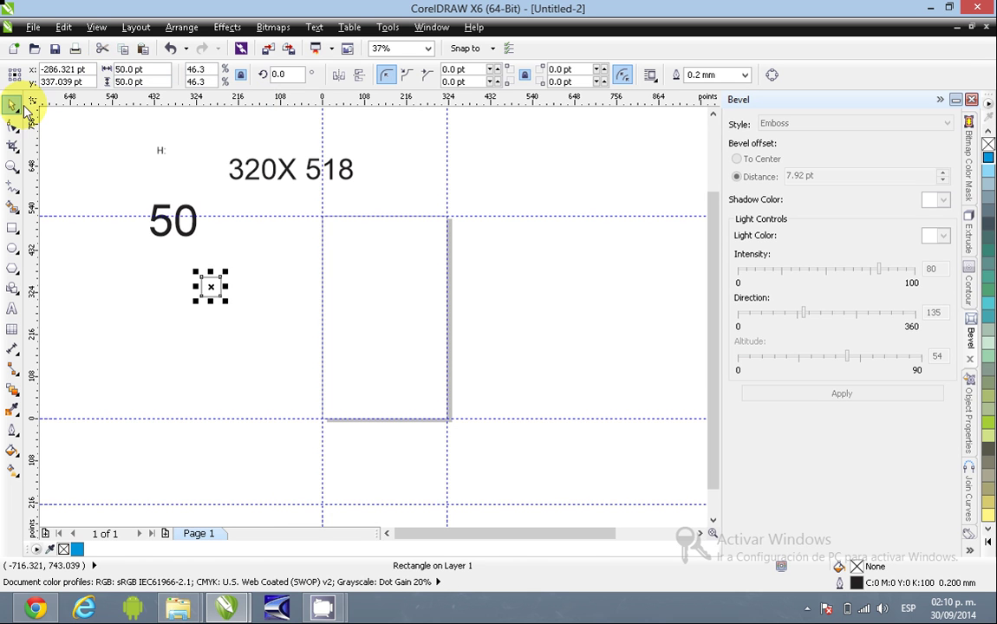
Step: Position the 50 pt square against the left guideline, just outside the page
{"action": "left_click", "coordinate": [241, 316]}
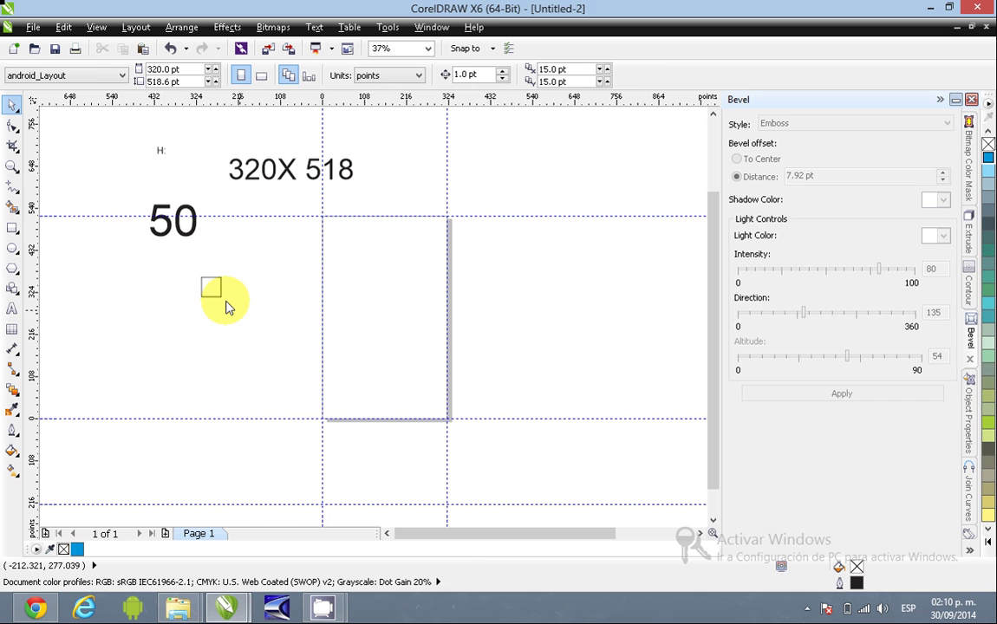
{"action": "left_click", "coordinate": [223, 297]}
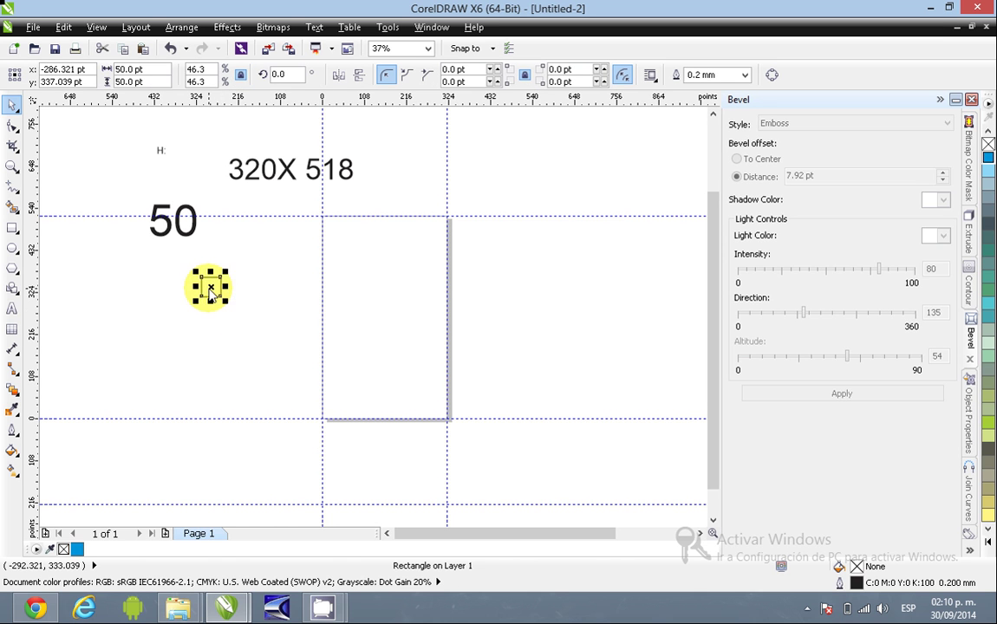
{"action": "left_click_drag", "start_coordinate": [212, 286], "coordinate": [344, 280]}
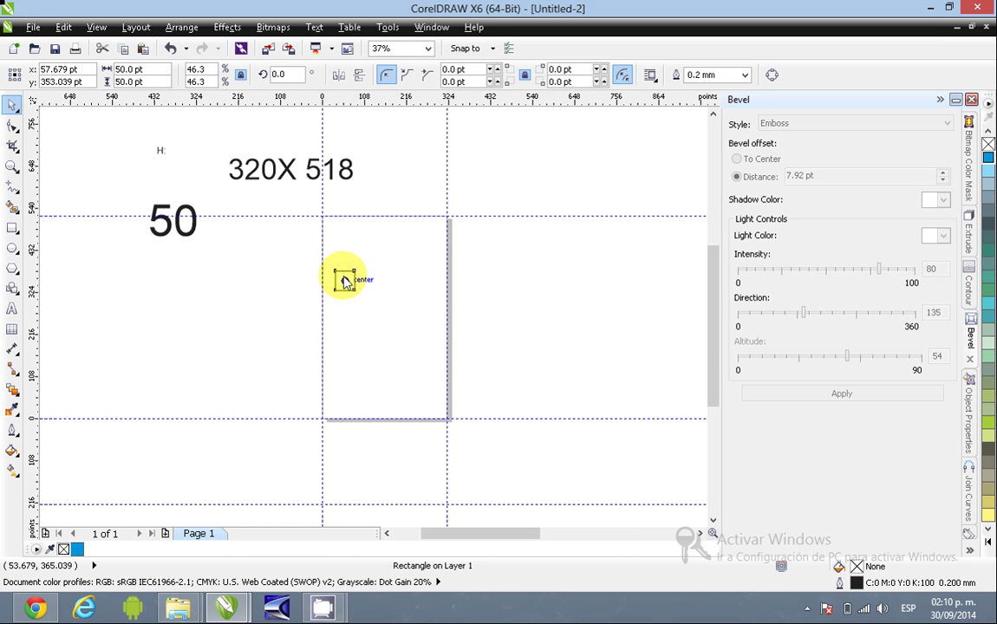
{"action": "scroll", "coordinate": [345, 282], "scroll_direction": "up", "scroll_amount": 2}
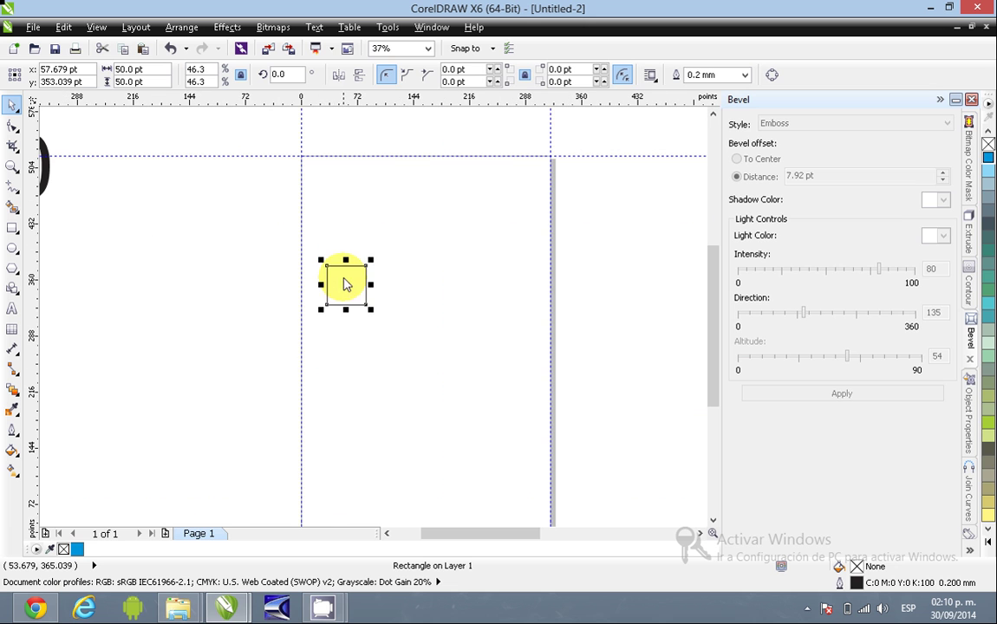
{"action": "left_click", "coordinate": [327, 348]}
{"action": "scroll", "coordinate": [345, 308], "scroll_direction": "down", "scroll_amount": 2}
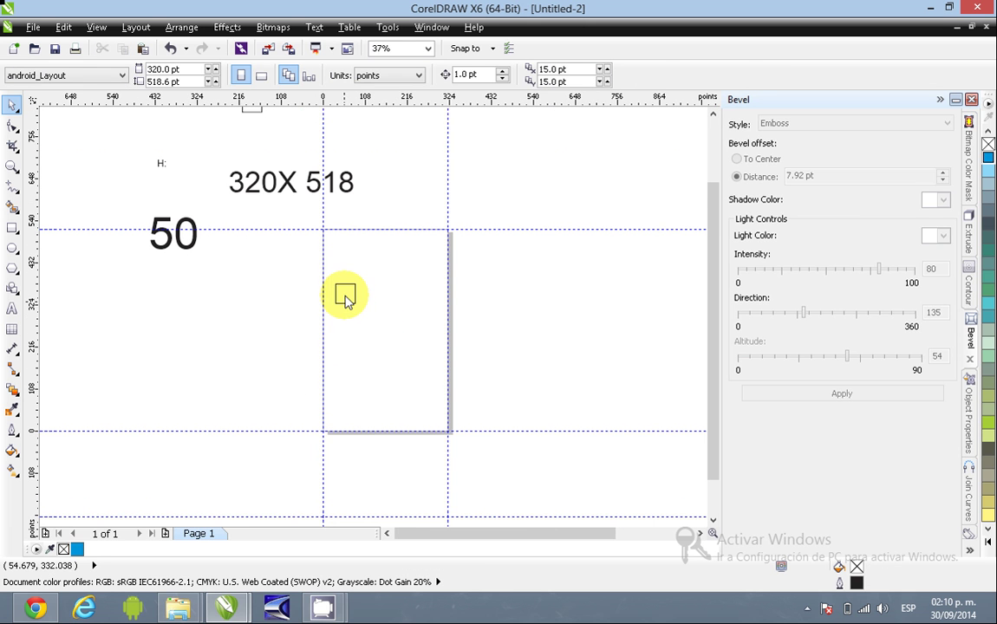
{"action": "left_click", "coordinate": [341, 292]}
{"action": "left_click_drag", "start_coordinate": [343, 293], "coordinate": [307, 291]}
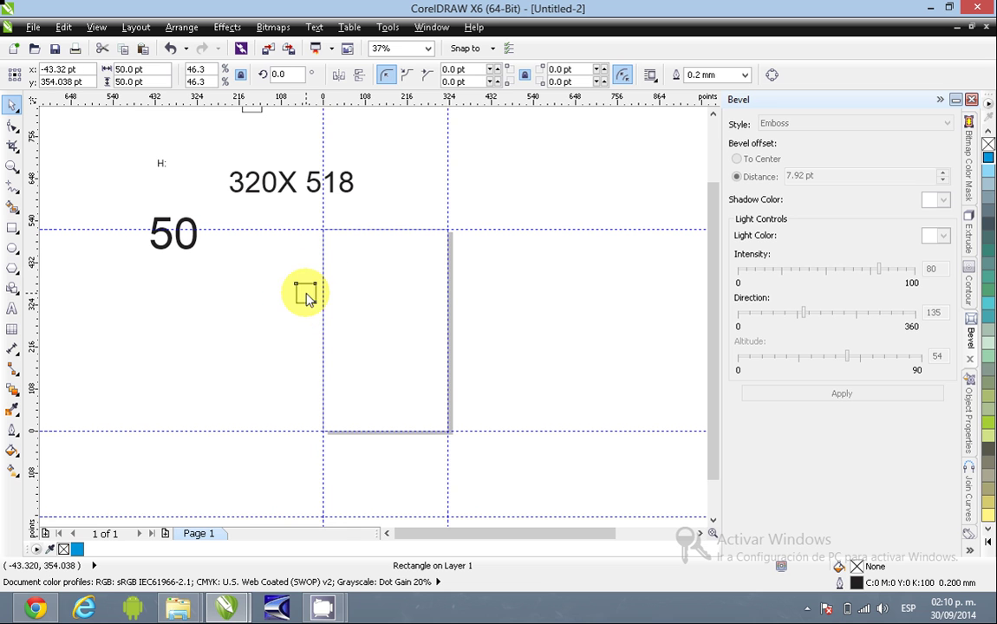
{"action": "left_click", "coordinate": [246, 293]}
{"action": "left_click", "coordinate": [305, 293]}
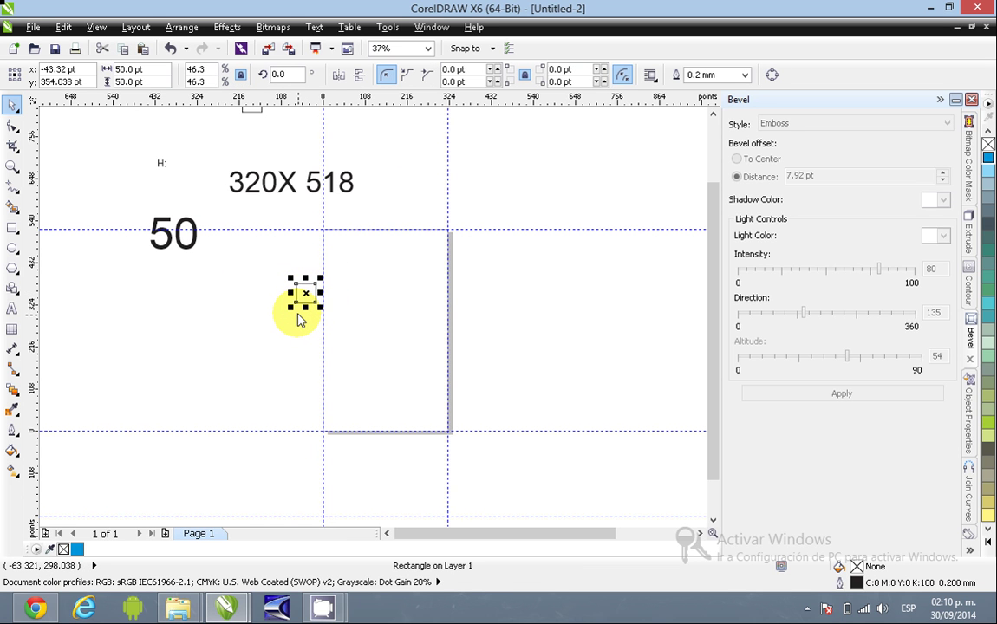
{"action": "left_click", "coordinate": [297, 323]}
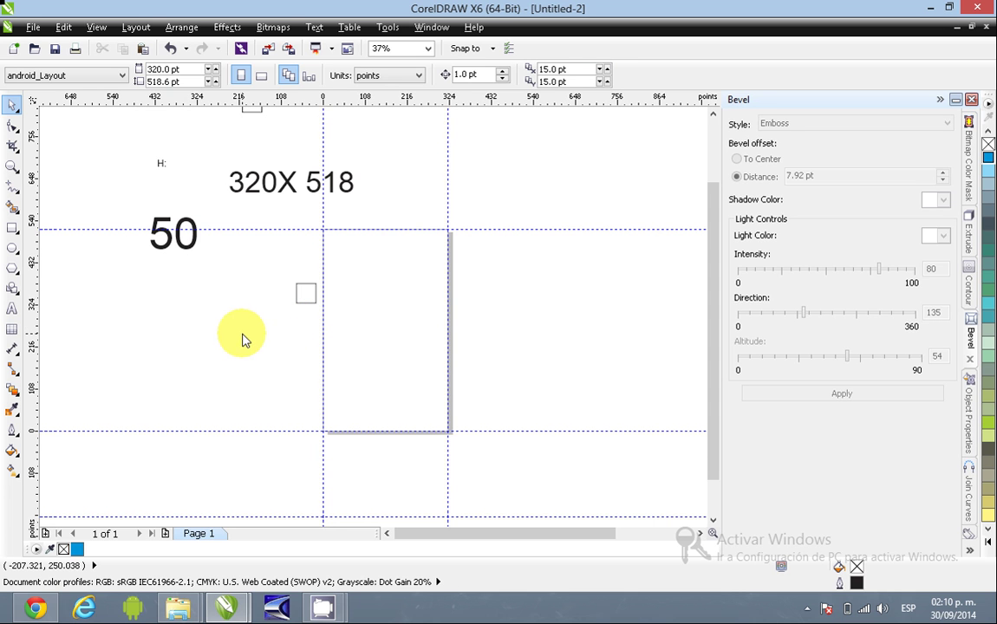
Step: Add a vertical guideline and draw a 14 pt-wide rectangle as a margin measure
{"action": "left_click_drag", "start_coordinate": [36, 291], "coordinate": [129, 285]}
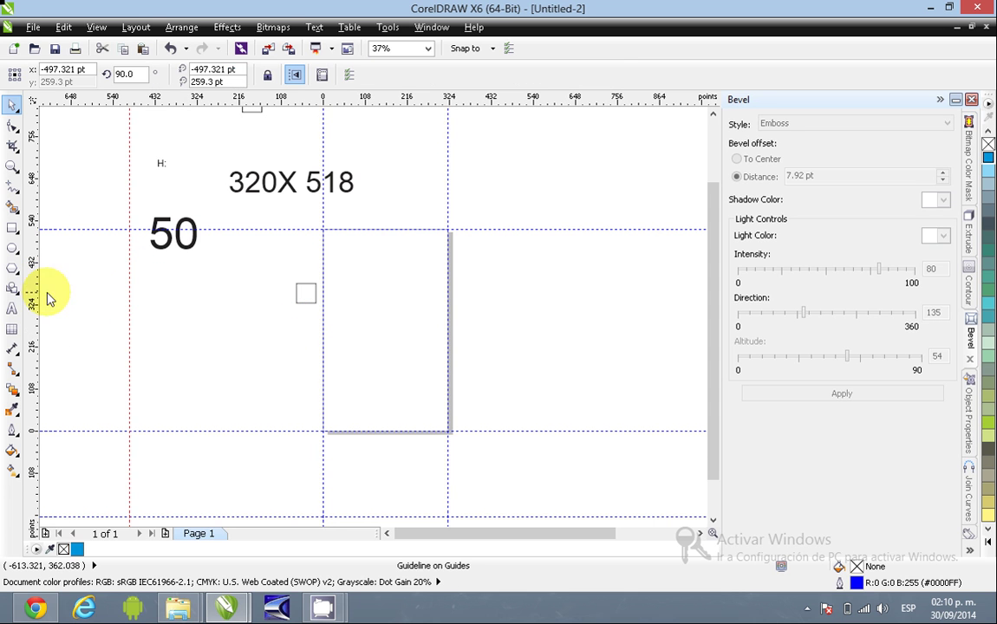
{"action": "left_click", "coordinate": [17, 231]}
{"action": "left_click_drag", "start_coordinate": [225, 364], "coordinate": [265, 379]}
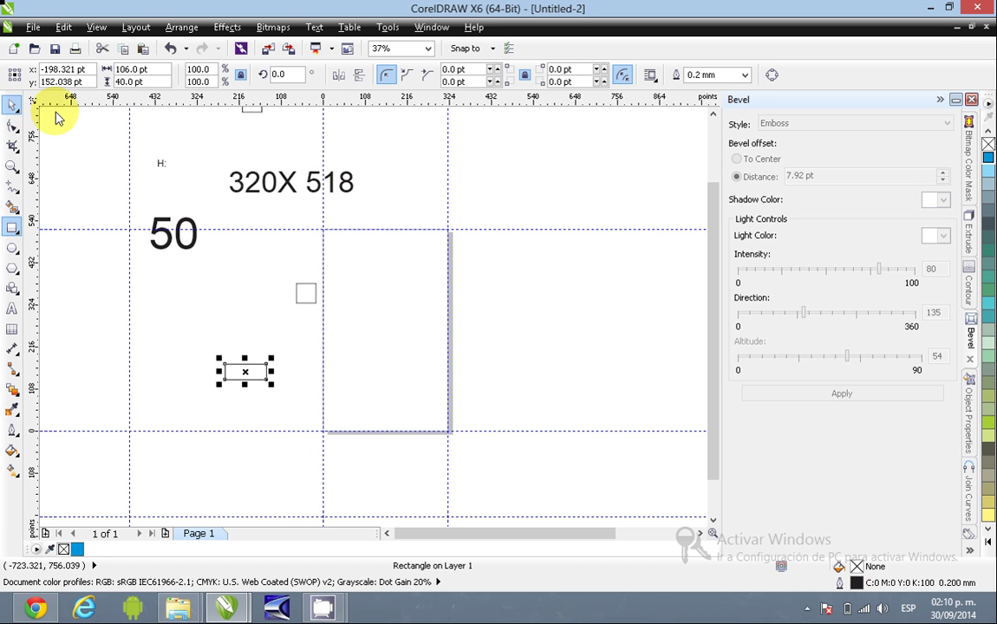
{"action": "left_click", "coordinate": [113, 68]}
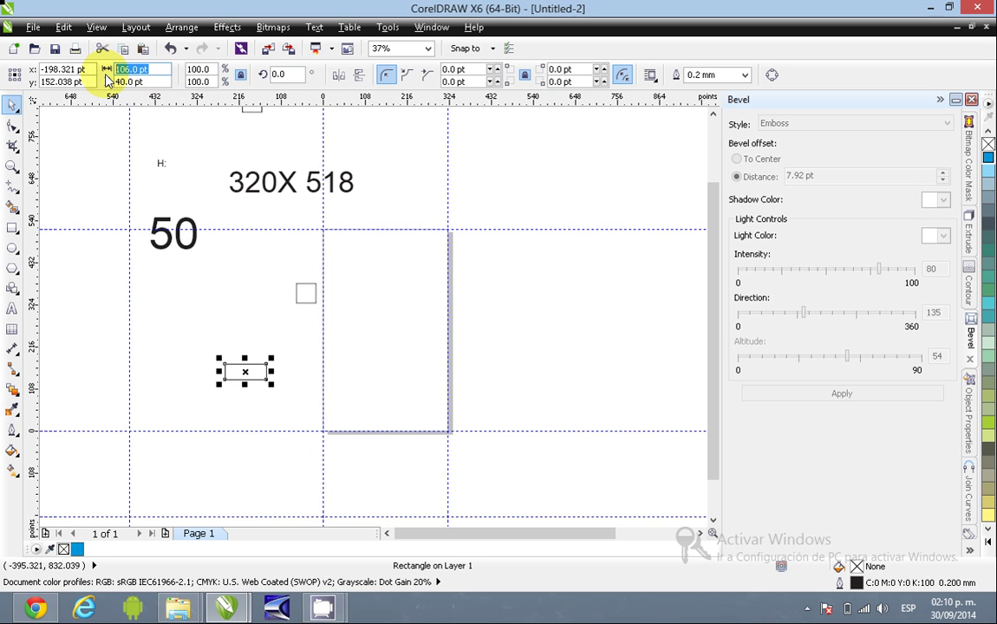
{"action": "type", "text": "14"}
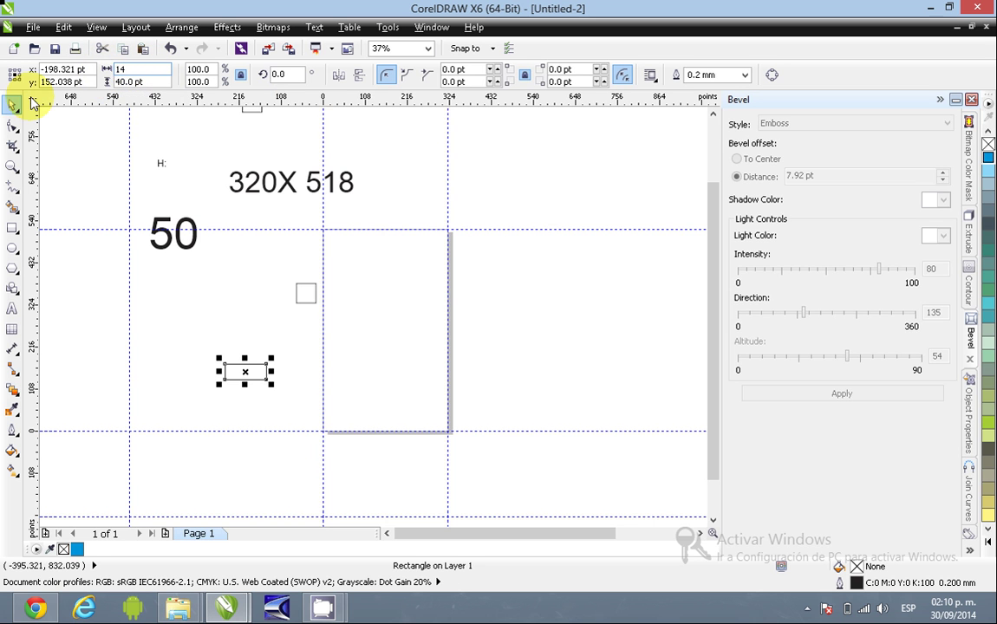
{"action": "key", "text": "Return"}
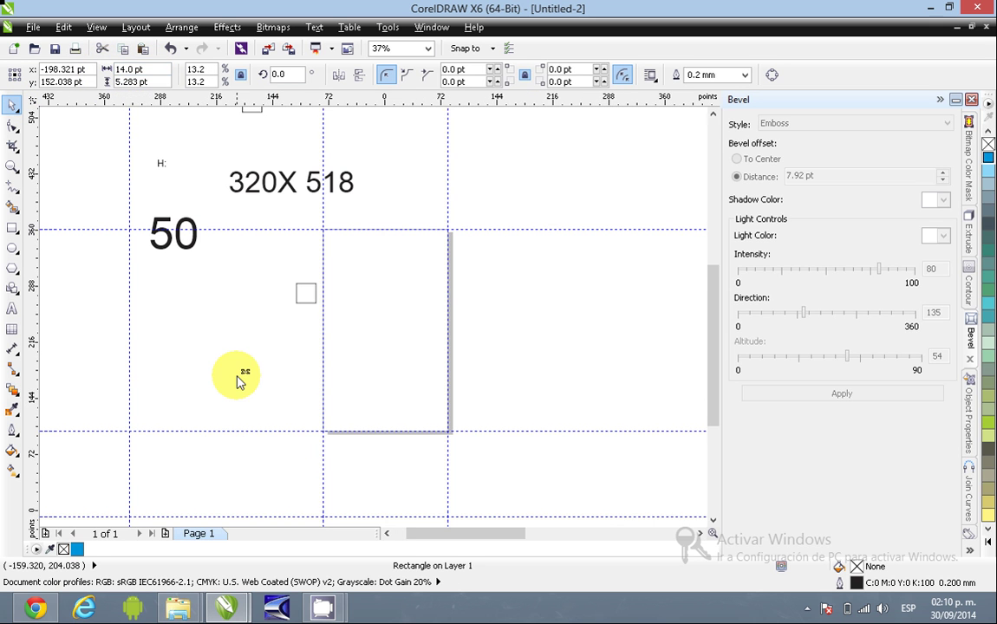
Step: Align the 14 pt rectangle at the page's left edge and add another vertical guideline
{"action": "scroll", "coordinate": [241, 381], "scroll_direction": "up", "scroll_amount": 4}
{"action": "left_click_drag", "start_coordinate": [234, 407], "coordinate": [545, 252]}
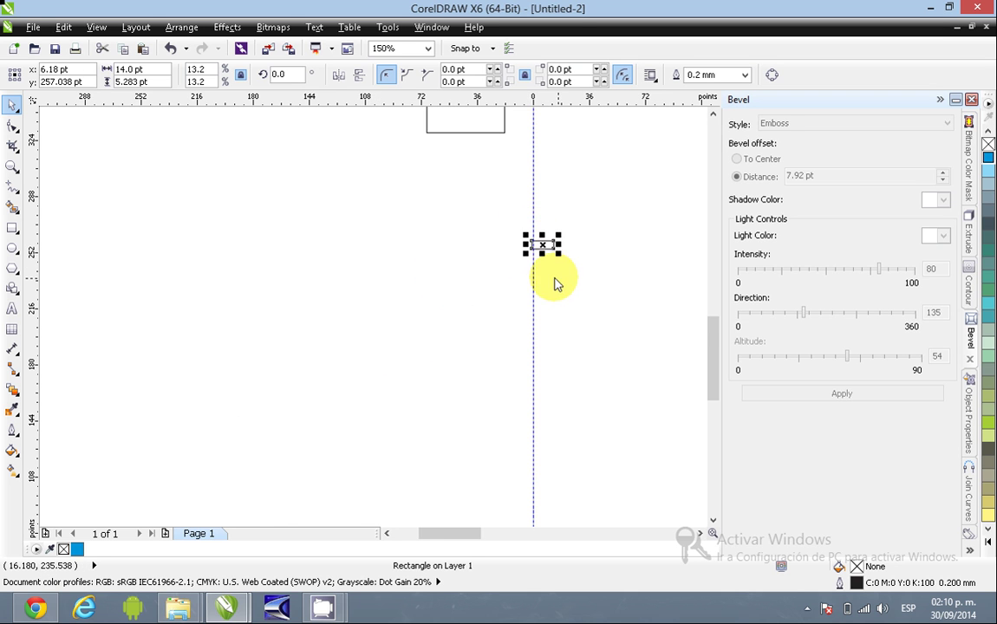
{"action": "scroll", "coordinate": [529, 247], "scroll_direction": "up", "scroll_amount": 4}
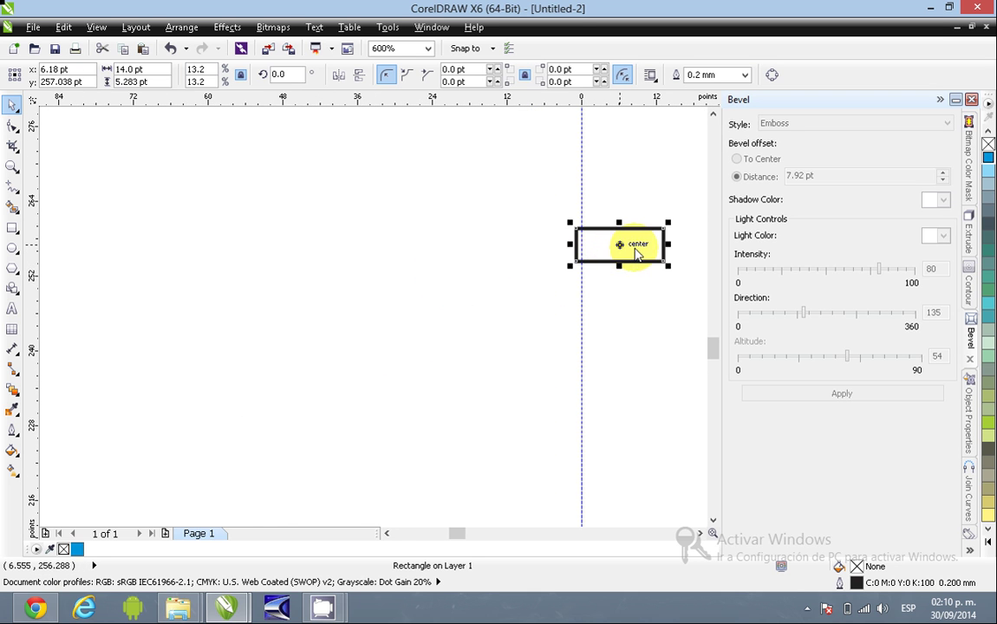
{"action": "left_click_drag", "start_coordinate": [635, 252], "coordinate": [608, 257]}
{"action": "scroll", "coordinate": [630, 251], "scroll_direction": "up", "scroll_amount": 2}
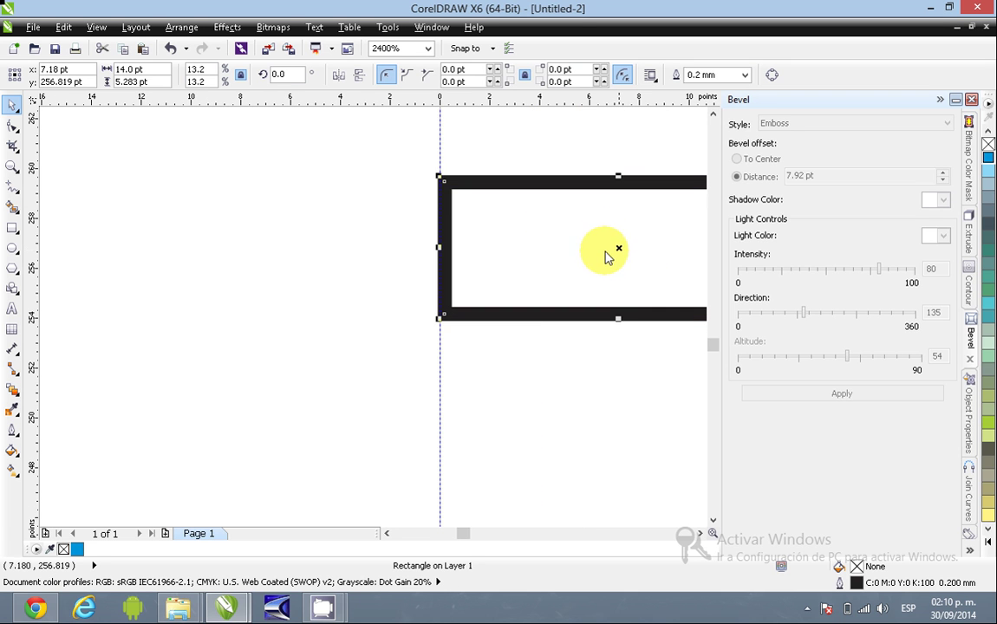
{"action": "scroll", "coordinate": [576, 286], "scroll_direction": "down", "scroll_amount": 2}
{"action": "scroll", "coordinate": [572, 299], "scroll_direction": "down", "scroll_amount": 1}
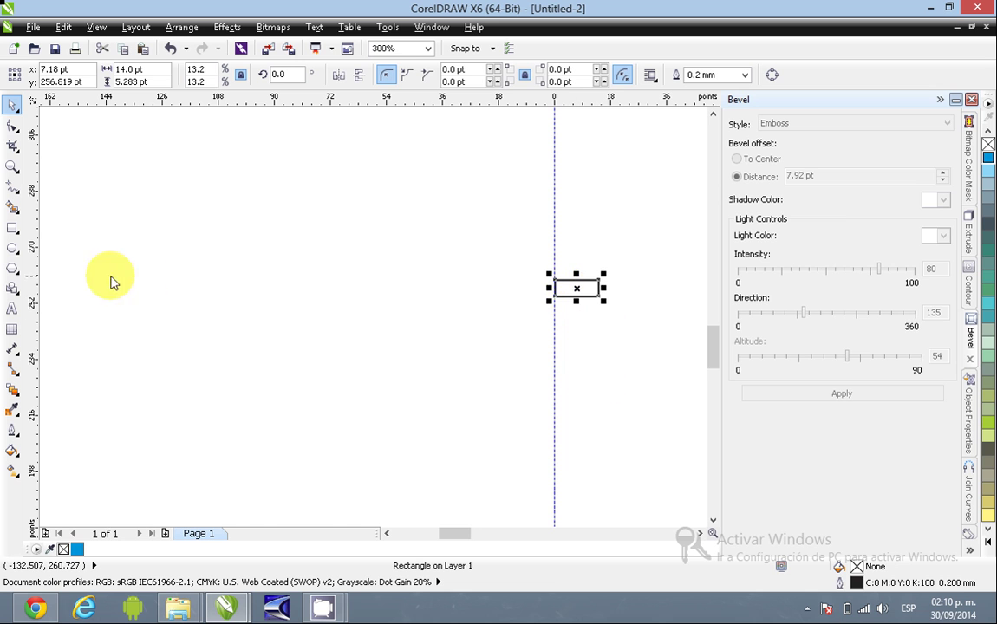
{"action": "left_click_drag", "start_coordinate": [33, 277], "coordinate": [600, 286]}
Step: Nudge the tiny rectangle up and right and bring the Halloween reference screenshot into view
{"action": "scroll", "coordinate": [606, 350], "scroll_direction": "down", "scroll_amount": 2}
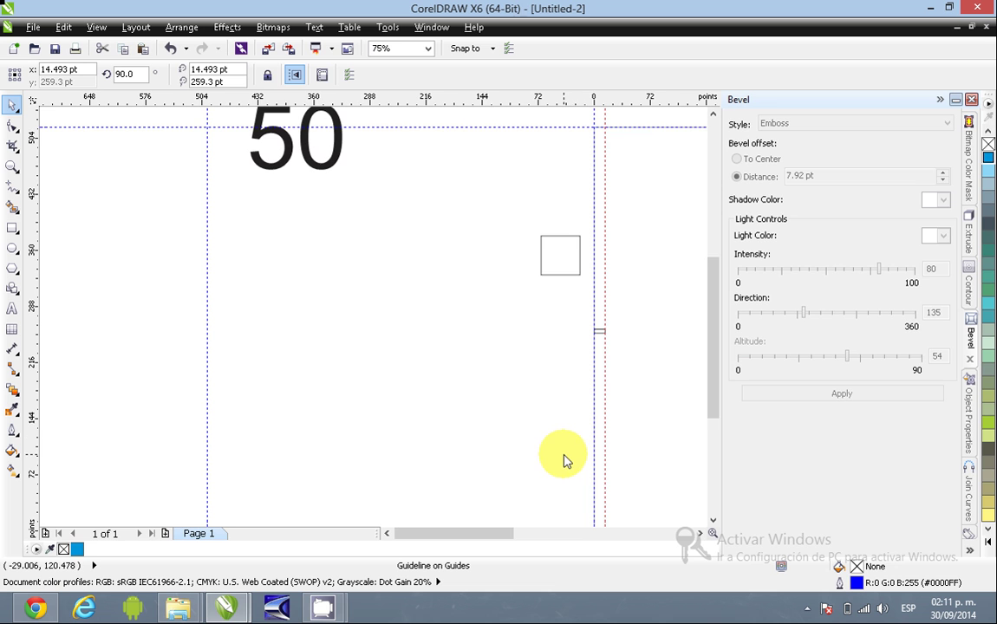
{"action": "scroll", "coordinate": [569, 458], "scroll_direction": "down", "scroll_amount": 1}
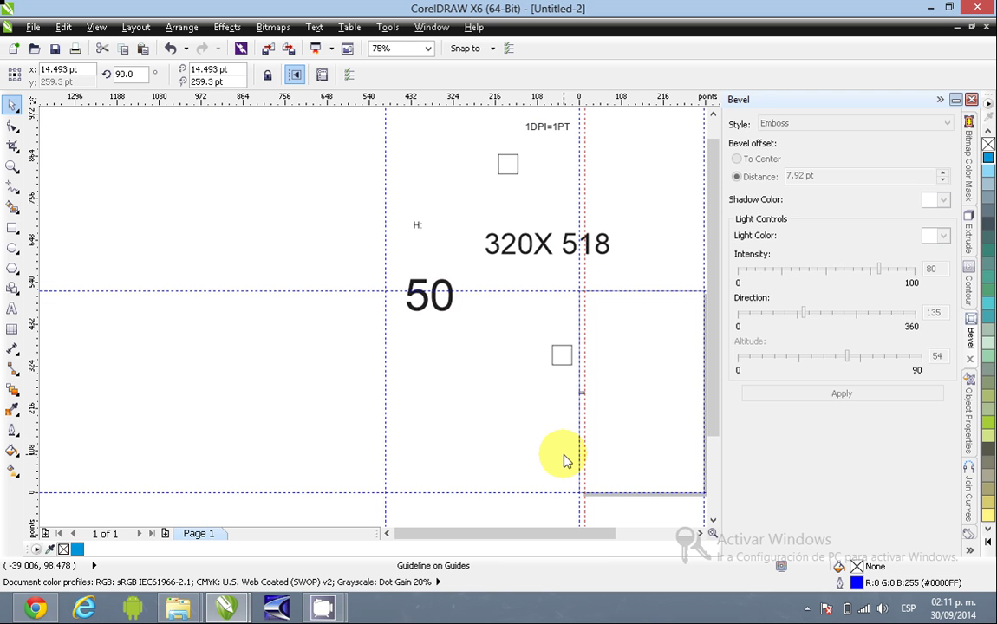
{"action": "left_click", "coordinate": [699, 533]}
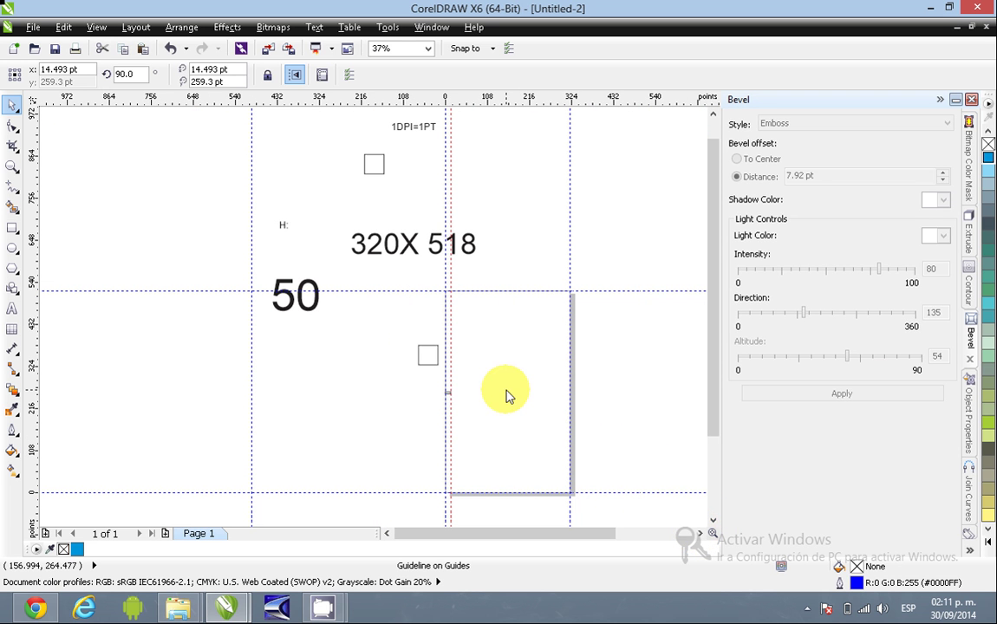
{"action": "left_click_drag", "start_coordinate": [427, 385], "coordinate": [501, 412]}
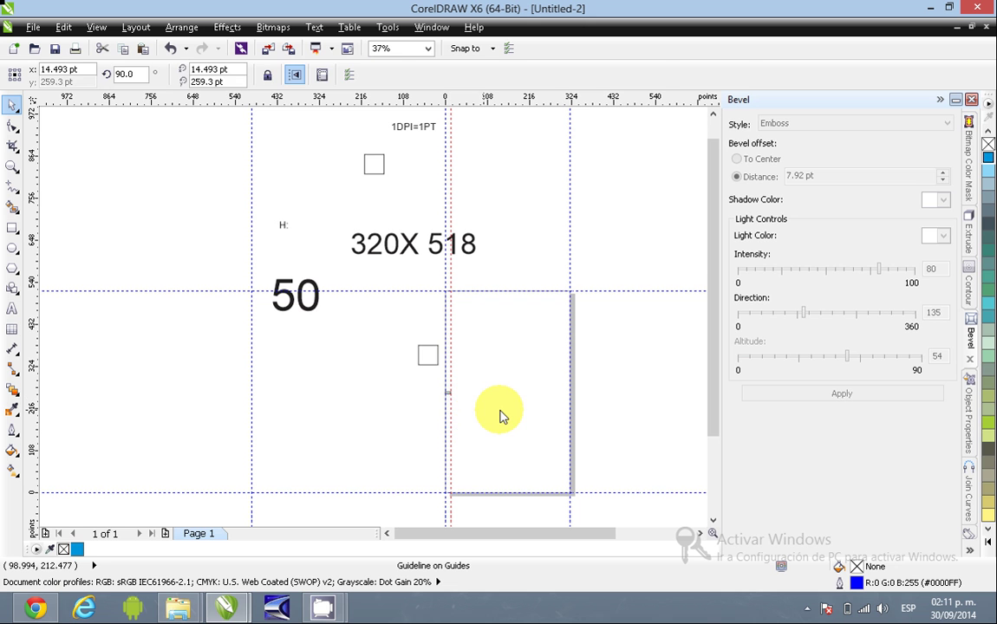
{"action": "key", "text": "Right"}
{"action": "key", "text": "Up"}
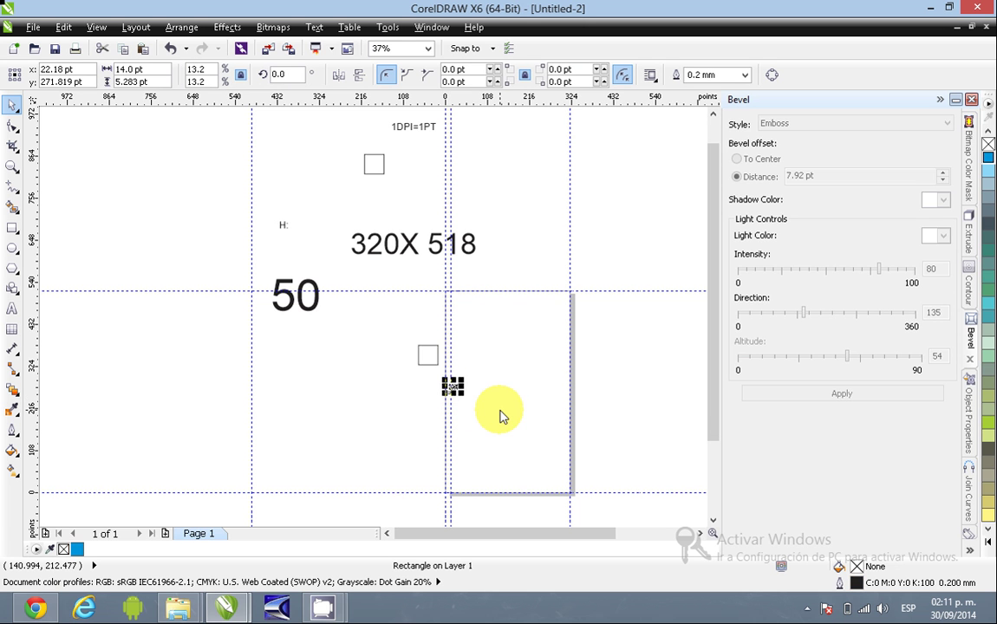
{"action": "key", "text": "Tab"}
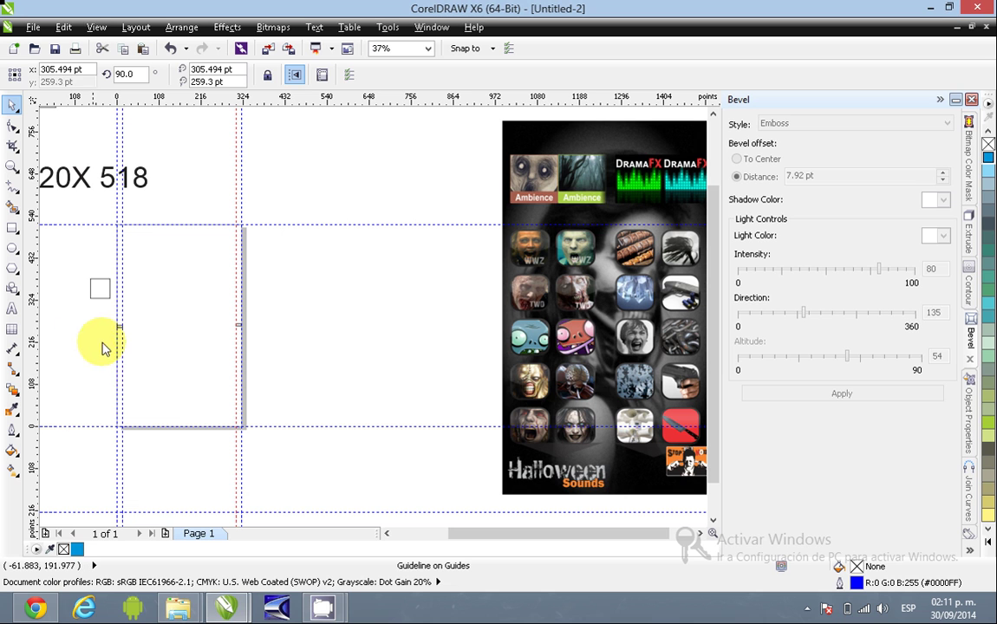
Step: Move the 50 pt square inside the page margins and nudge it into place
{"action": "left_click", "coordinate": [98, 289]}
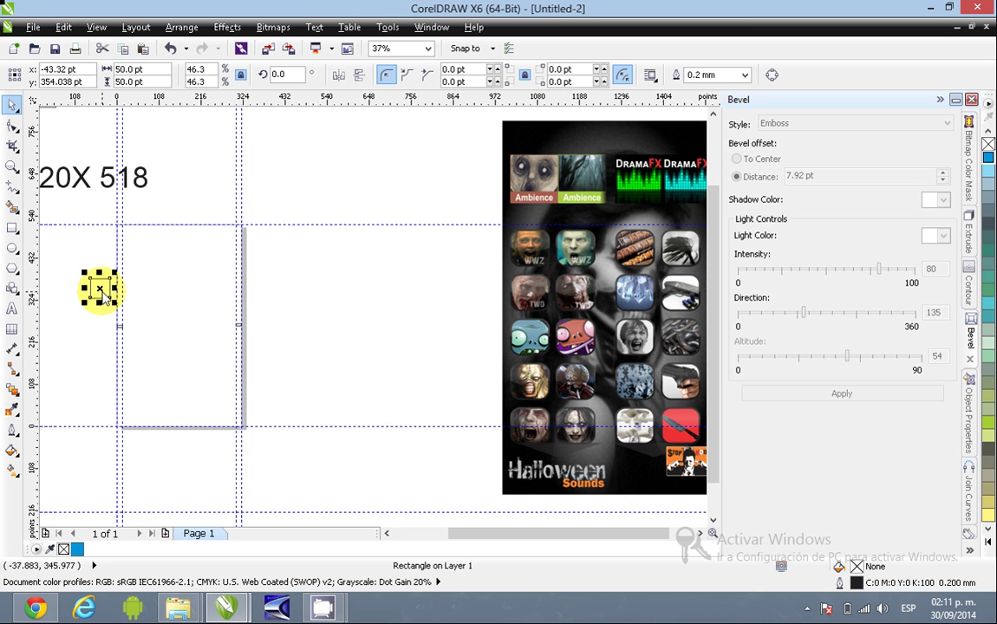
{"action": "left_click_drag", "start_coordinate": [100, 287], "coordinate": [156, 273]}
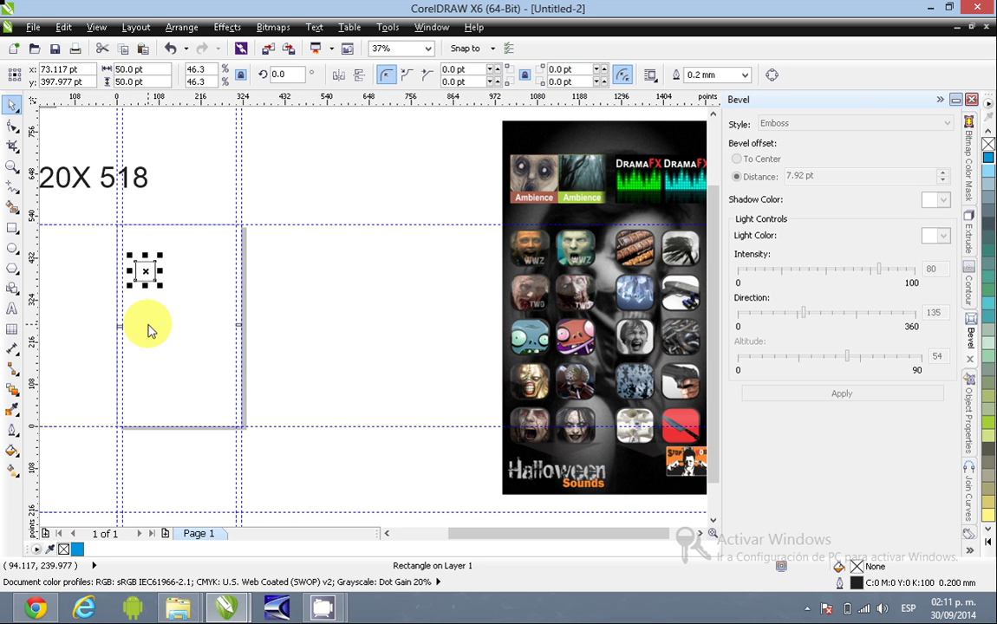
{"action": "left_click", "coordinate": [12, 227]}
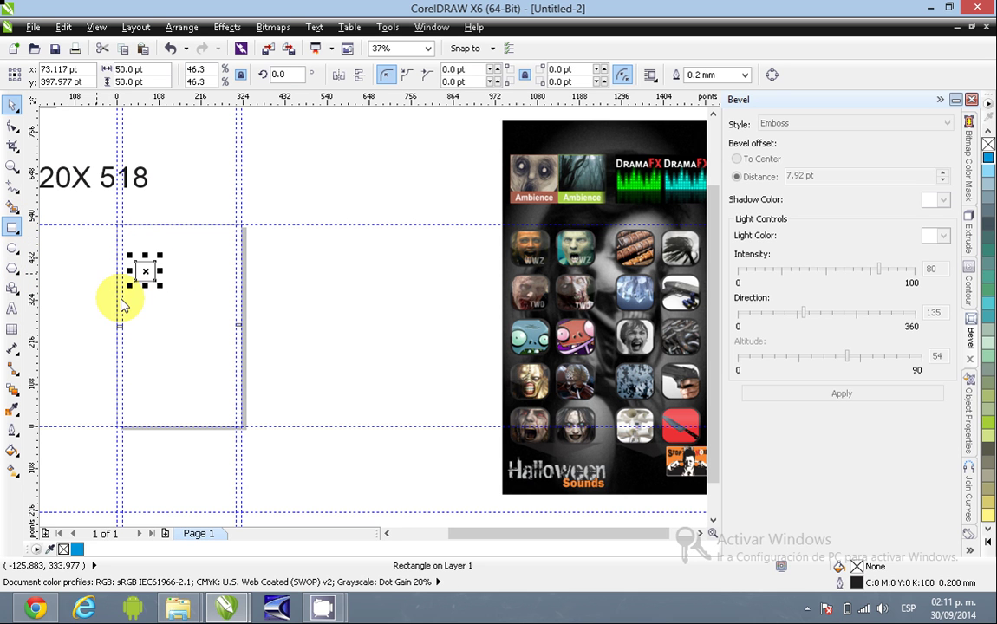
{"action": "left_click", "coordinate": [12, 104]}
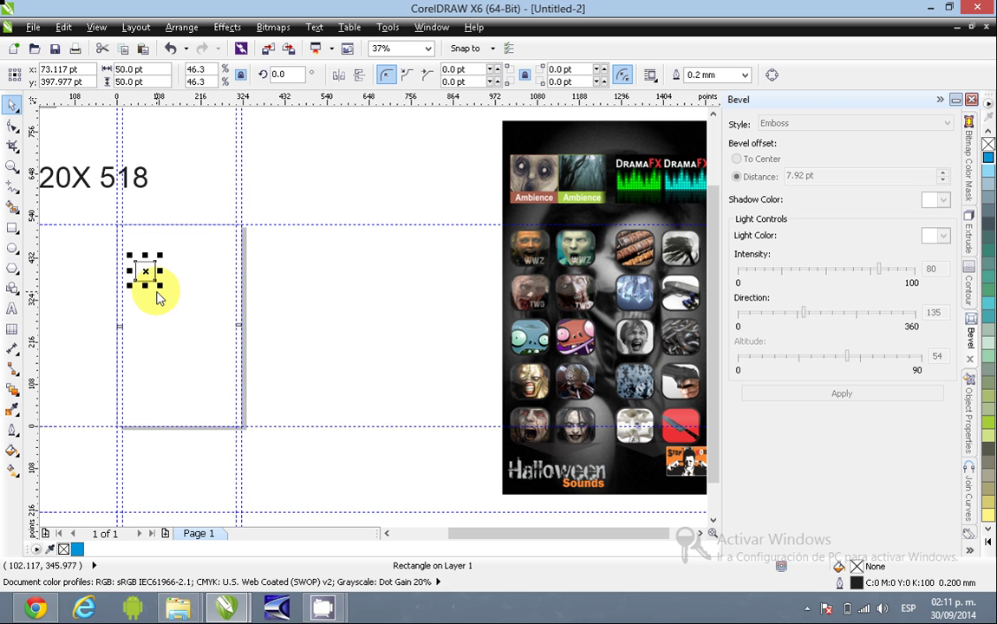
{"action": "key", "text": "ctrl+d"}
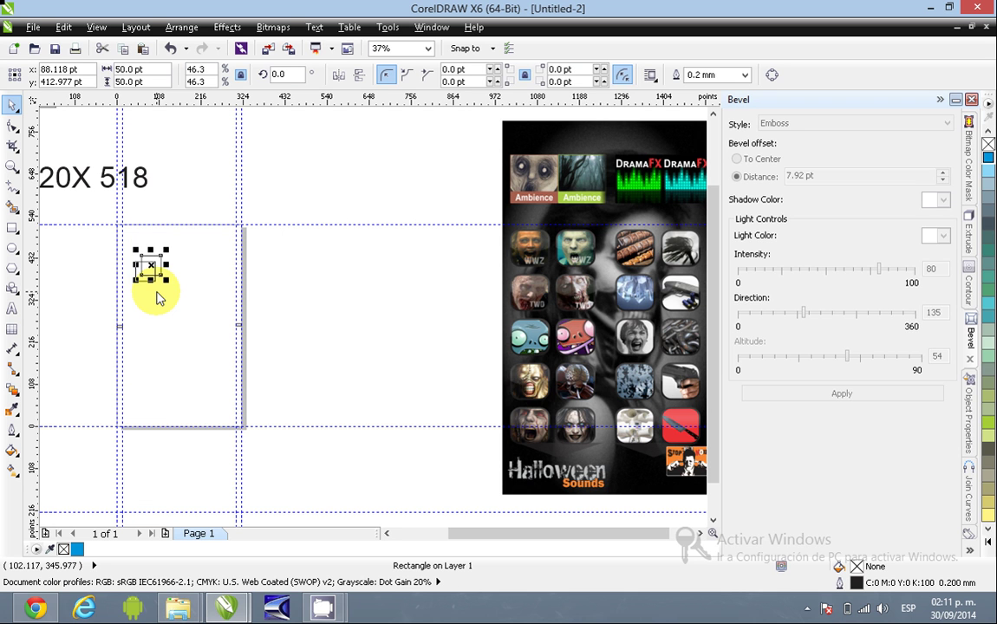
Step: Stretch a copy of the square below it into a 318.884 × 50 pt full-width bar
{"action": "left_click_drag", "start_coordinate": [150, 267], "coordinate": [251, 301]}
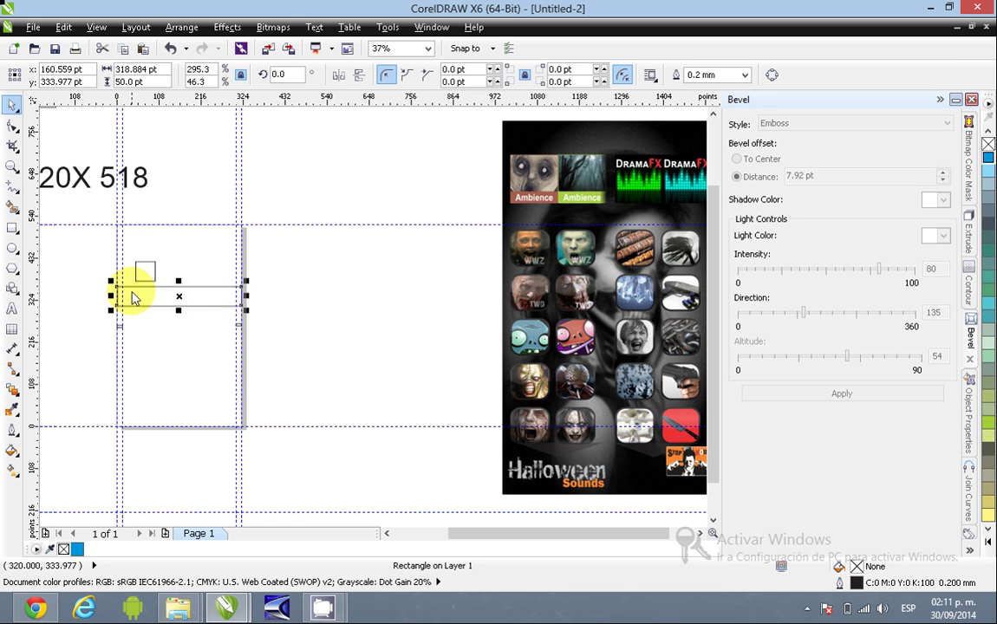
{"action": "scroll", "coordinate": [134, 290], "scroll_direction": "up", "scroll_amount": 2}
{"action": "left_click_drag", "start_coordinate": [102, 298], "coordinate": [103, 301]}
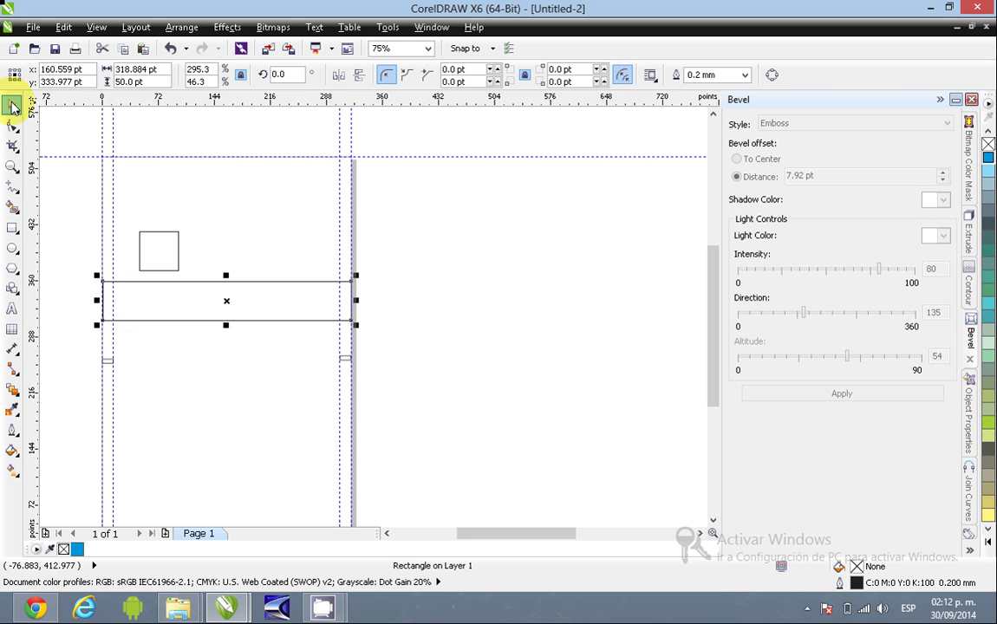
Step: Draw a small rectangle beside the button square and enter 8 × 8 pt for its size
{"action": "left_click", "coordinate": [207, 368]}
{"action": "left_click", "coordinate": [157, 296]}
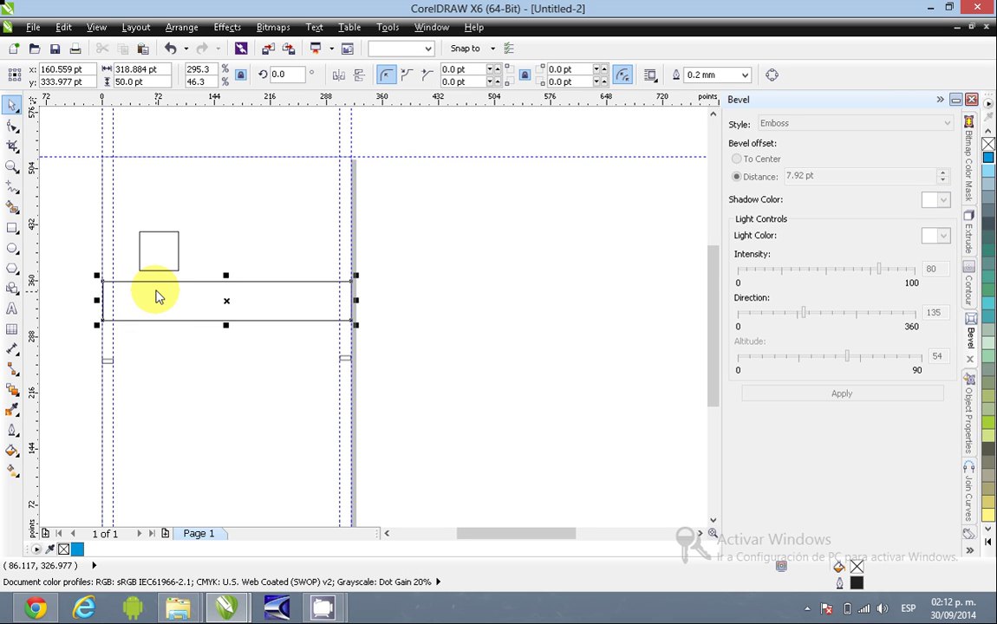
{"action": "scroll", "coordinate": [145, 277], "scroll_direction": "up", "scroll_amount": 2}
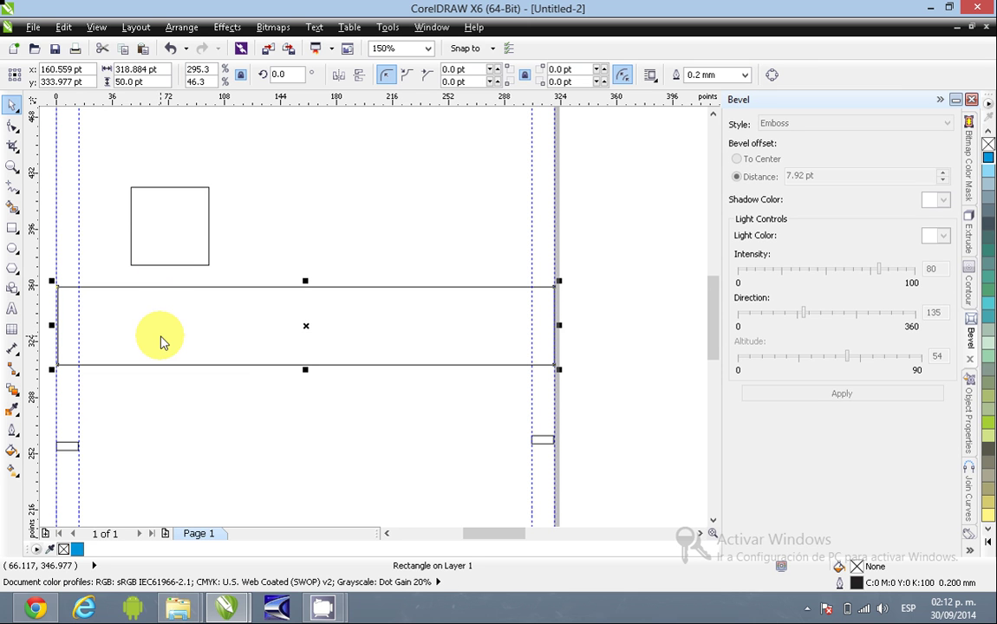
{"action": "left_click", "coordinate": [13, 228]}
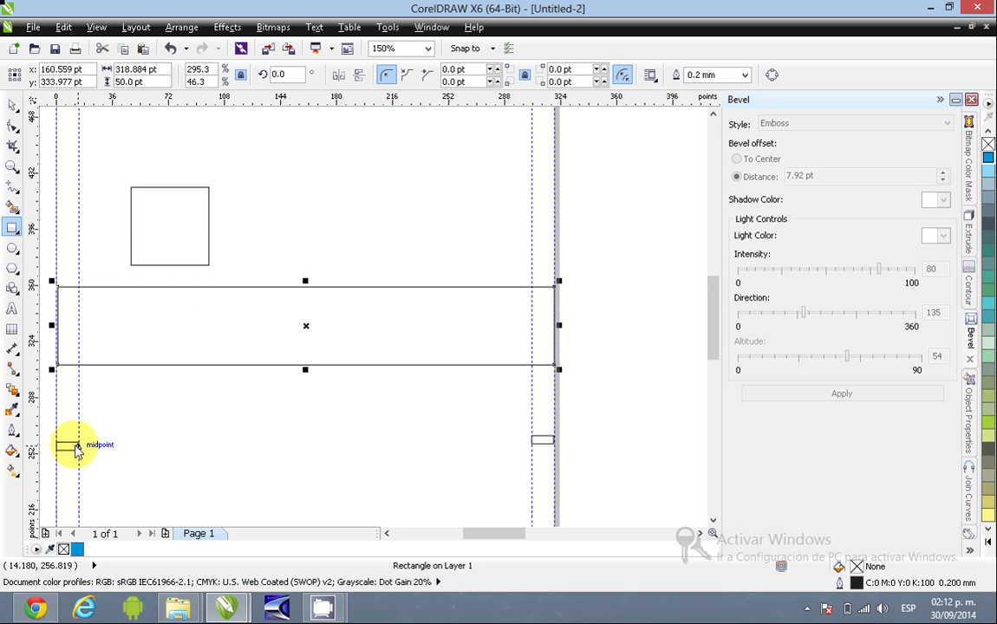
{"action": "left_click", "coordinate": [237, 228]}
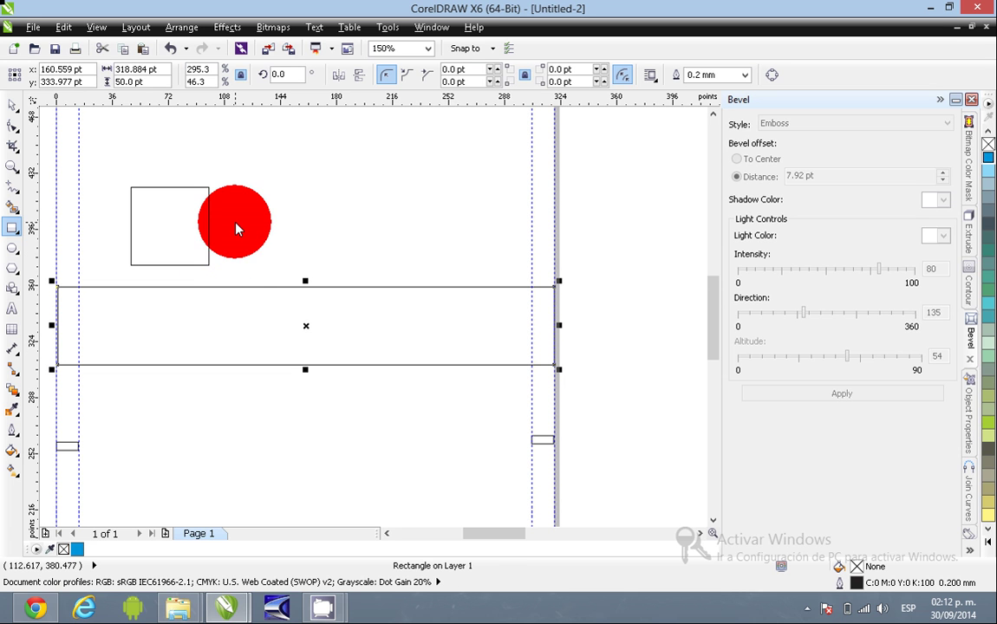
{"action": "left_click_drag", "start_coordinate": [237, 228], "coordinate": [258, 251]}
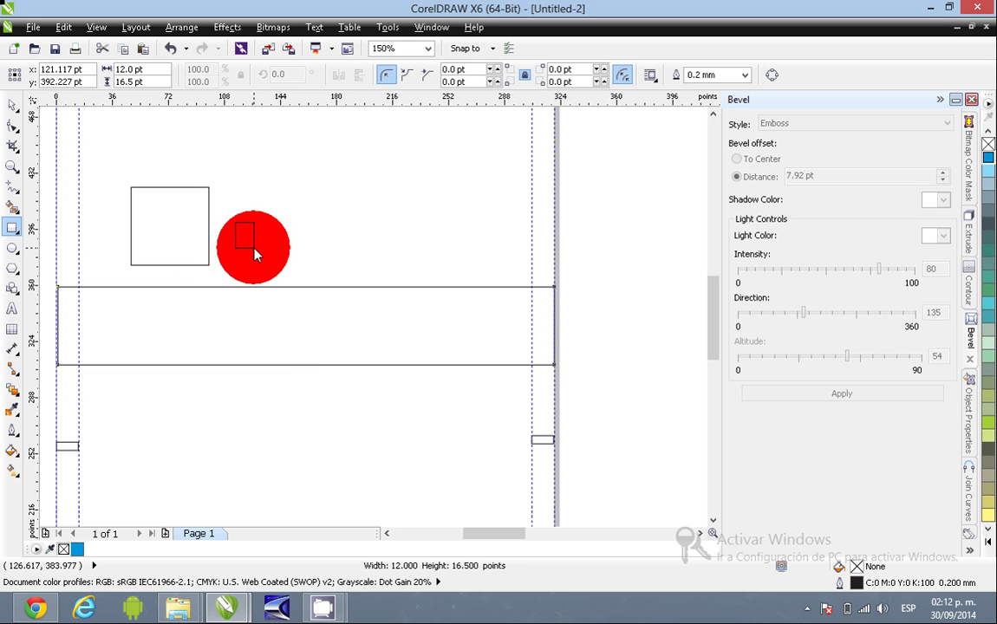
{"action": "left_click", "coordinate": [13, 104]}
{"action": "left_click_drag", "start_coordinate": [147, 69], "coordinate": [102, 73]}
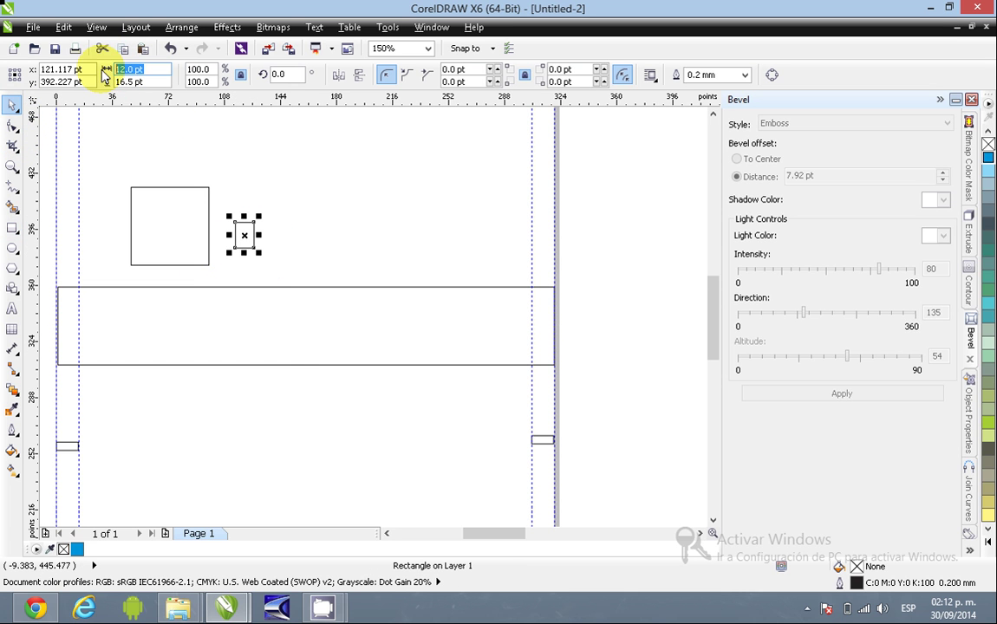
{"action": "type", "text": "8"}
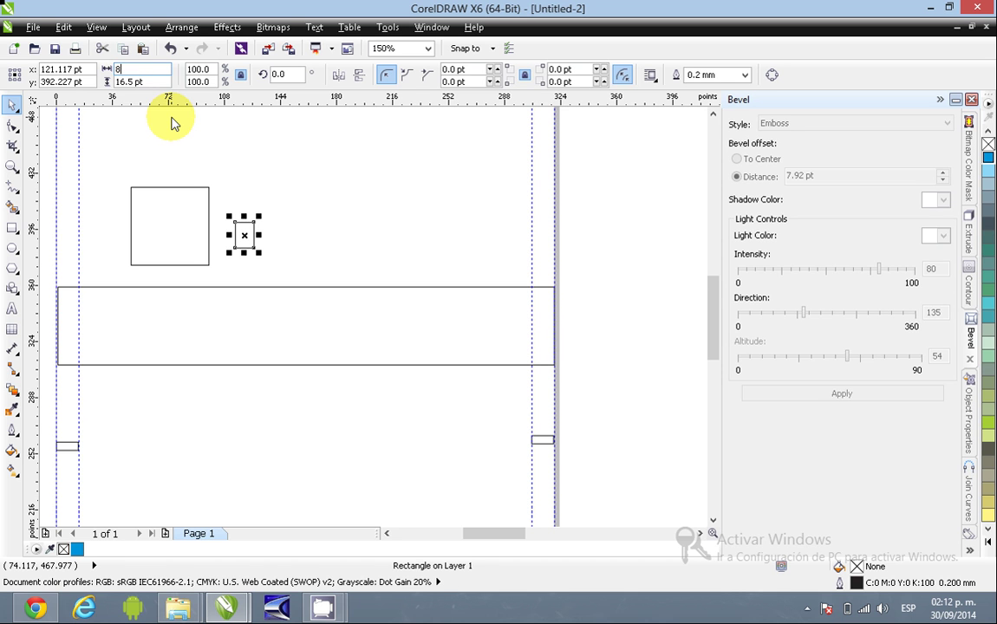
{"action": "key", "text": "Tab"}
{"action": "type", "text": "8"}
{"action": "key", "text": "Return"}
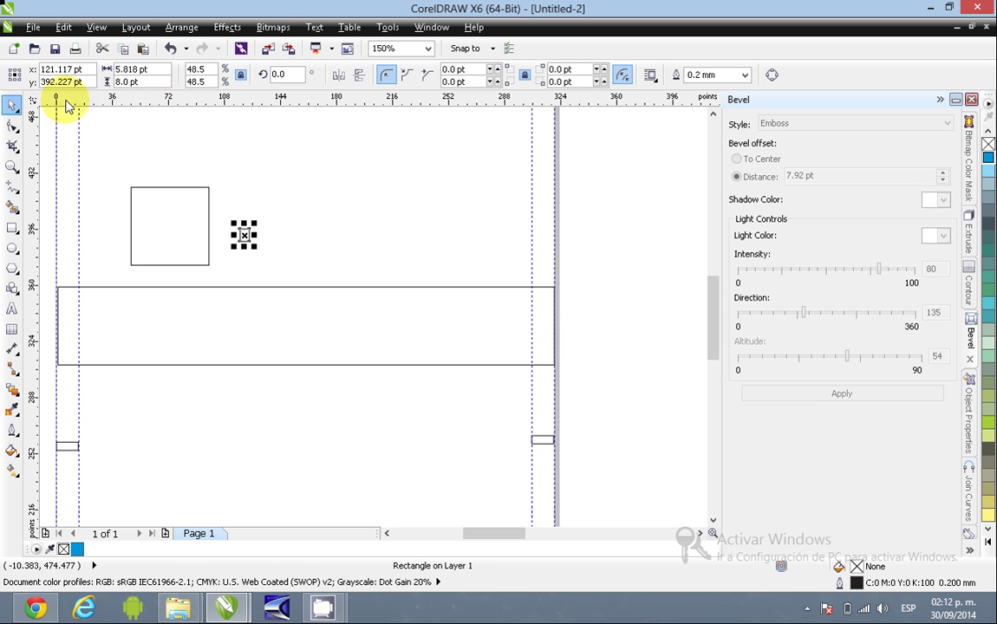
Step: Unlock the ratio, set width to 8 pt, fill it yellow-green, and move it under the square
{"action": "left_click", "coordinate": [243, 75]}
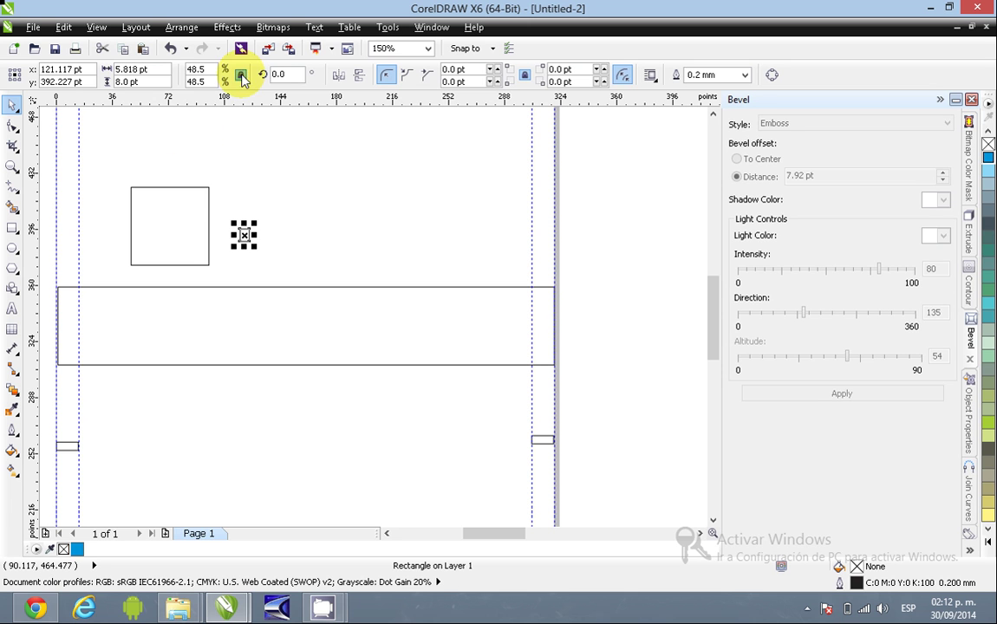
{"action": "left_click", "coordinate": [123, 72]}
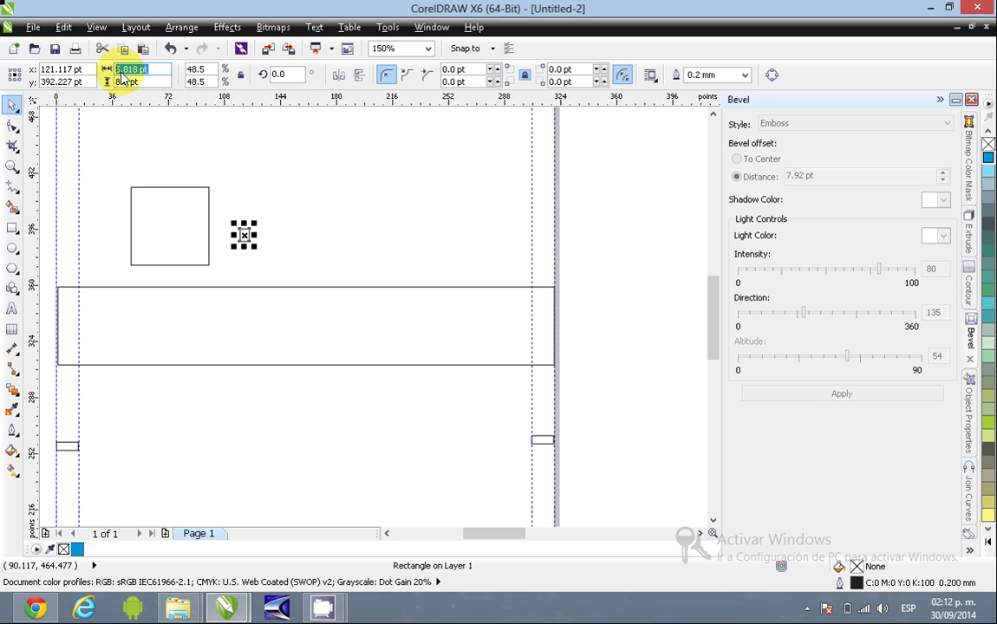
{"action": "type", "text": "8"}
{"action": "key", "text": "Return"}
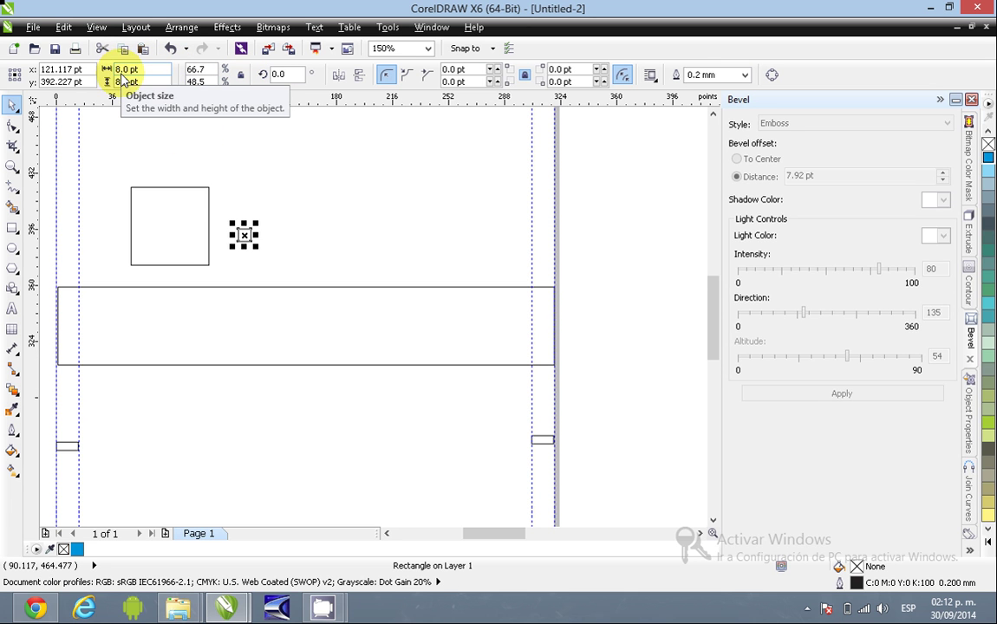
{"action": "left_click", "coordinate": [991, 424]}
{"action": "left_click_drag", "start_coordinate": [244, 234], "coordinate": [184, 277]}
Step: Nudge the full-width bar up against the green spacer
{"action": "scroll", "coordinate": [184, 277], "scroll_direction": "up", "scroll_amount": 3}
{"action": "left_click", "coordinate": [206, 332]}
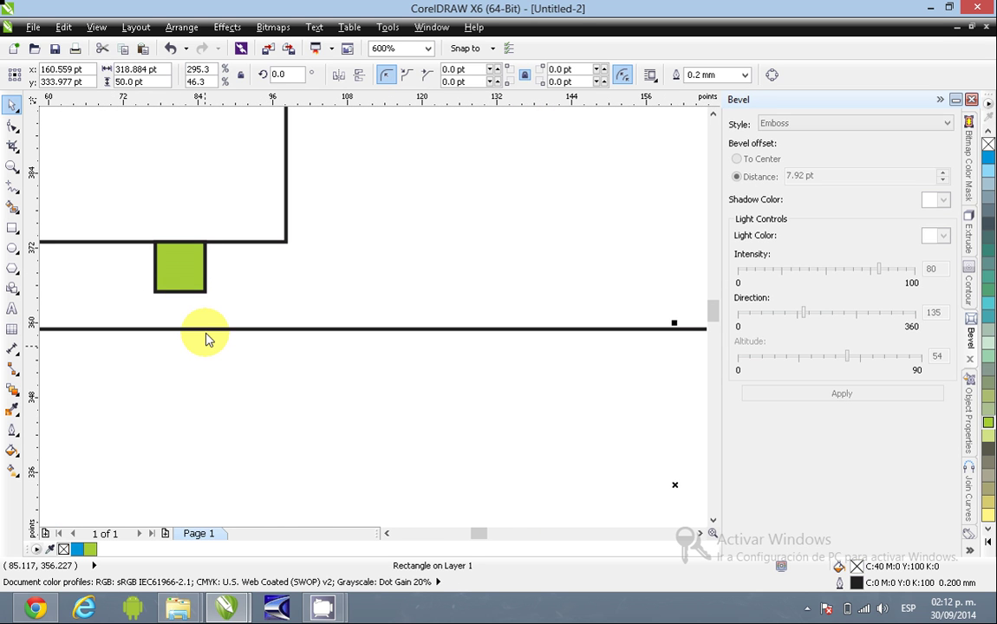
{"action": "key", "text": "Up"}
{"action": "key", "text": "Up"}
{"action": "key", "text": "Up"}
{"action": "key", "text": "Up"}
{"action": "key", "text": "Up"}
{"action": "key", "text": "Up"}
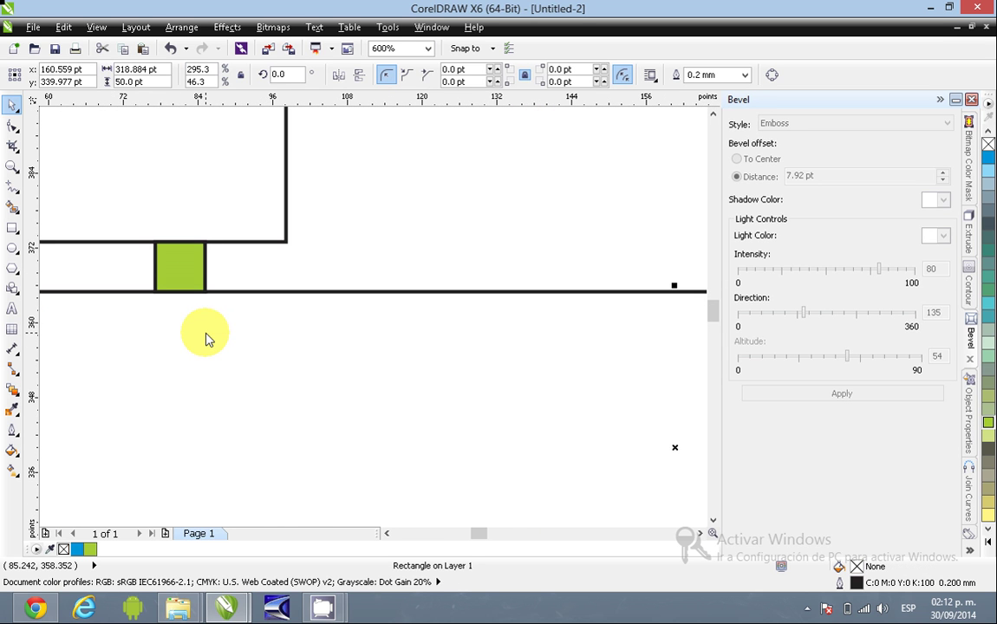
{"action": "scroll", "coordinate": [226, 286], "scroll_direction": "down", "scroll_amount": 3}
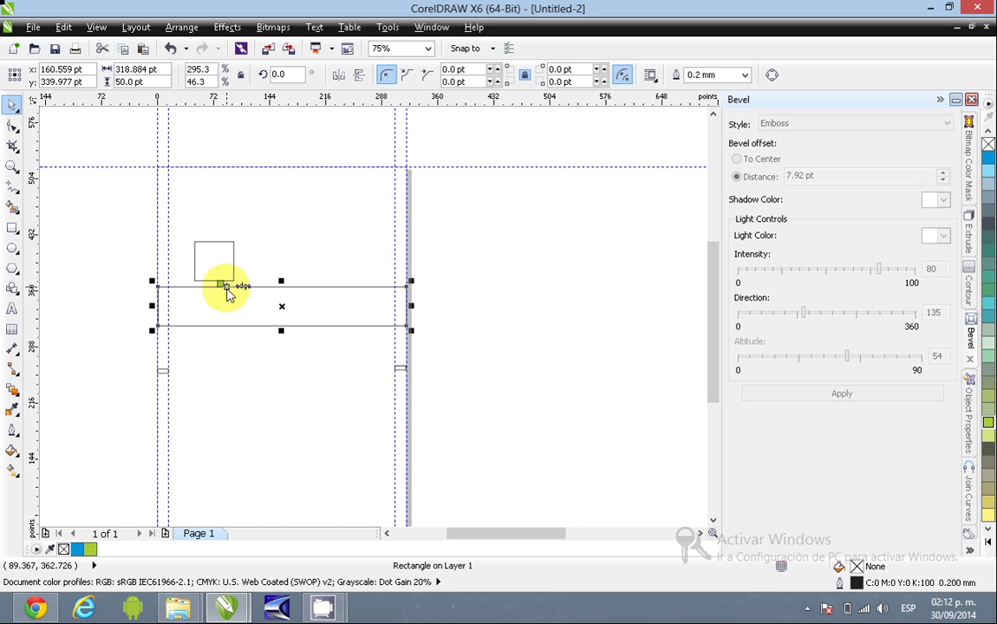
{"action": "scroll", "coordinate": [226, 293], "scroll_direction": "up", "scroll_amount": 1}
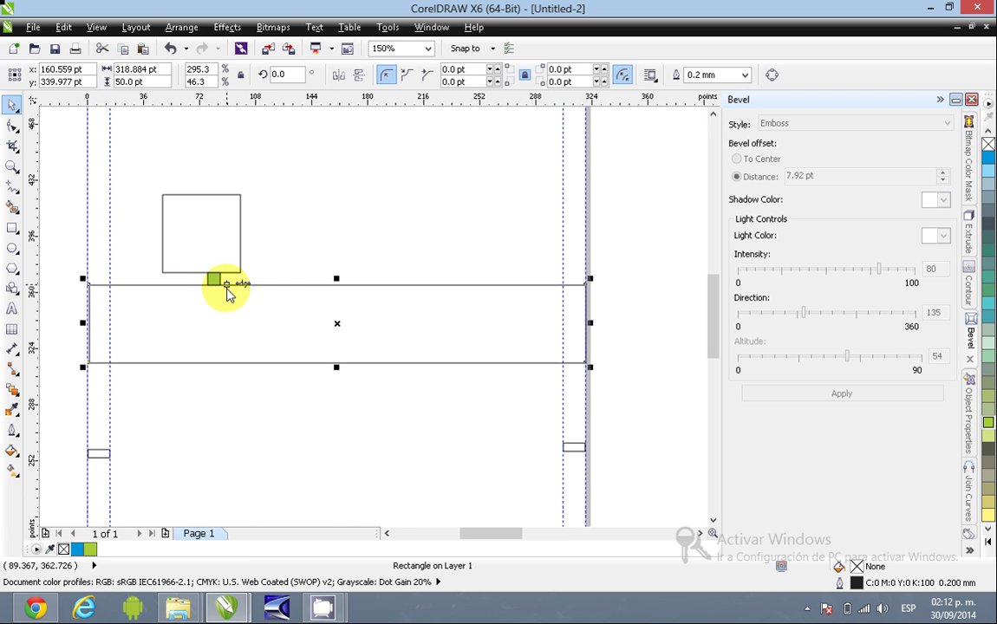
{"action": "left_click", "coordinate": [71, 231]}
Step: Remove the green spacer's outline and zoom back out to review the layout
{"action": "scroll", "coordinate": [171, 280], "scroll_direction": "up", "scroll_amount": 1}
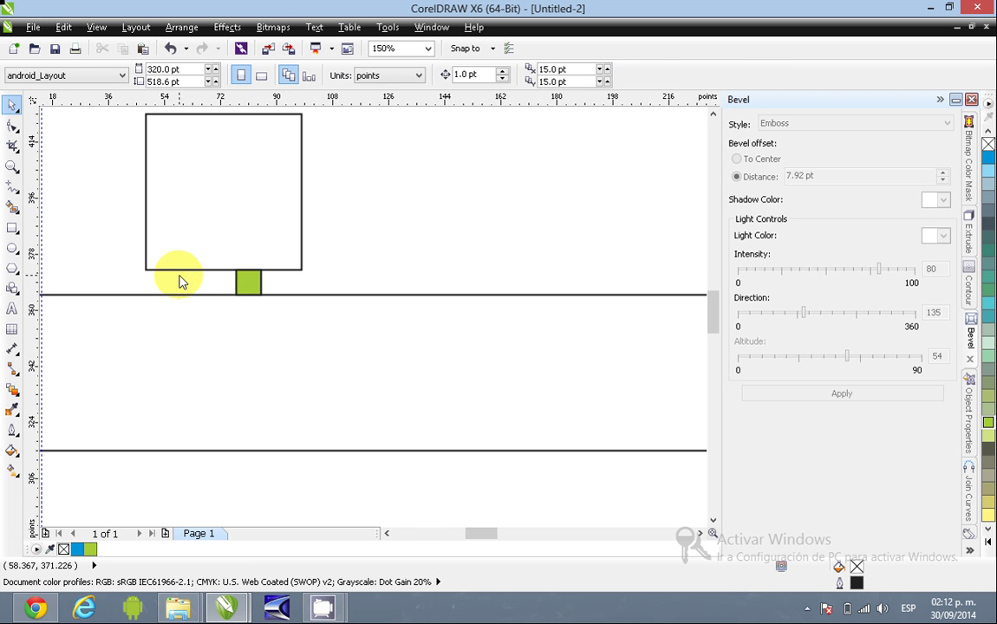
{"action": "left_click", "coordinate": [241, 288]}
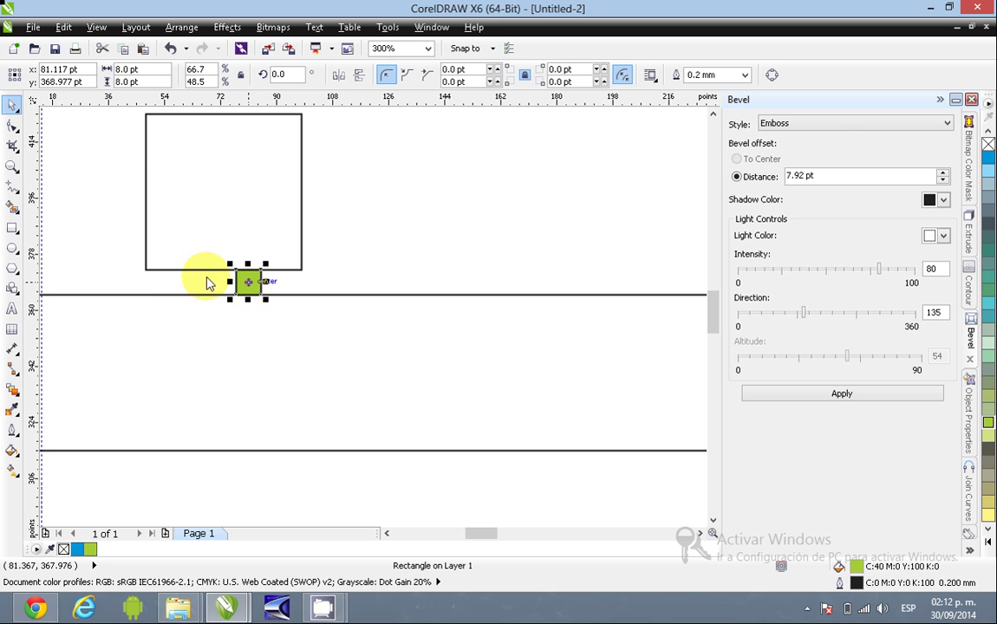
{"action": "right_click", "coordinate": [988, 143]}
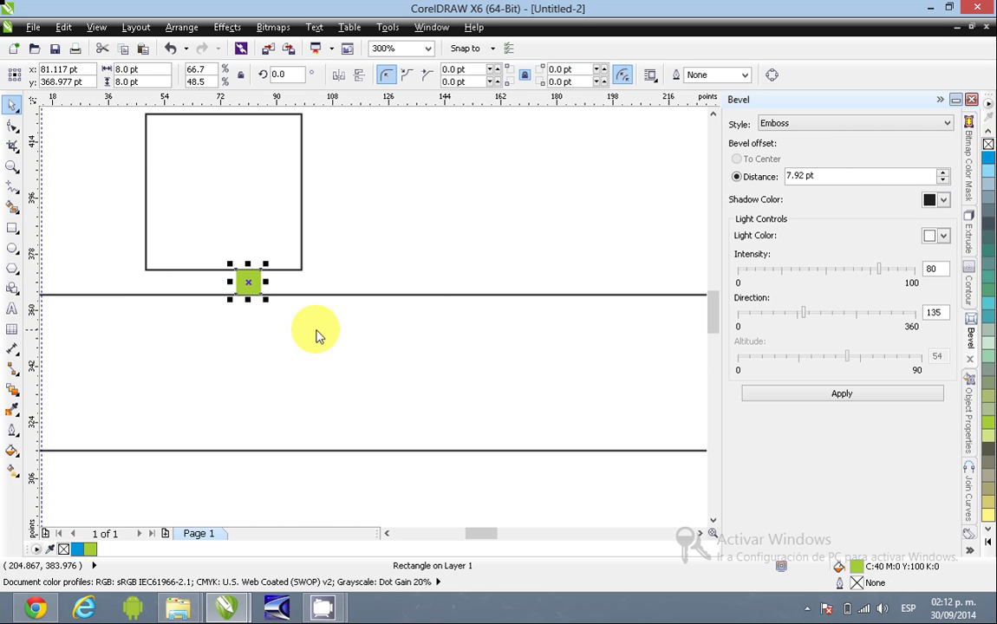
{"action": "left_click", "coordinate": [323, 241]}
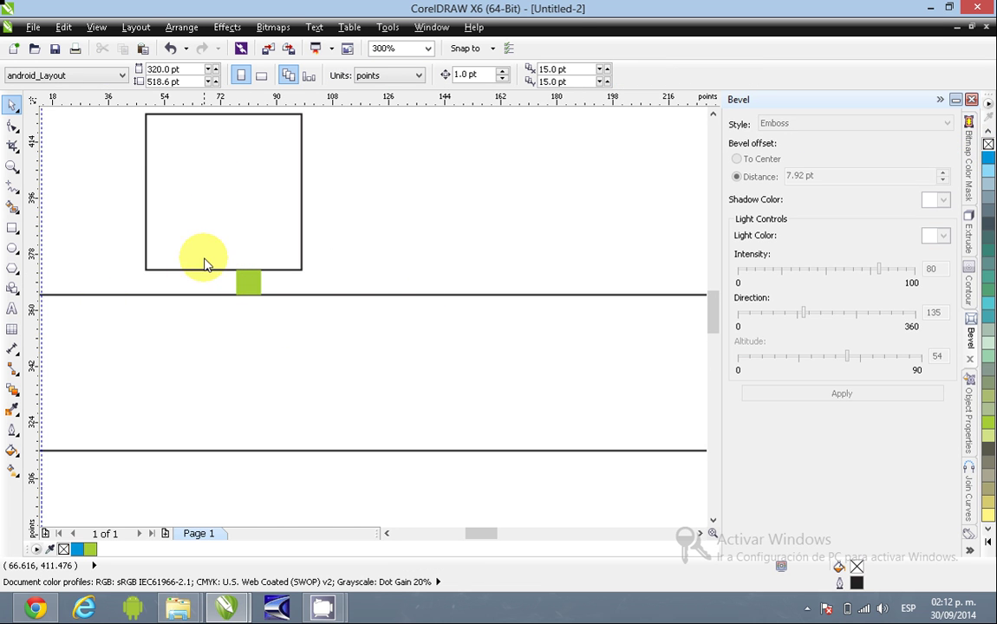
{"action": "left_click", "coordinate": [196, 196]}
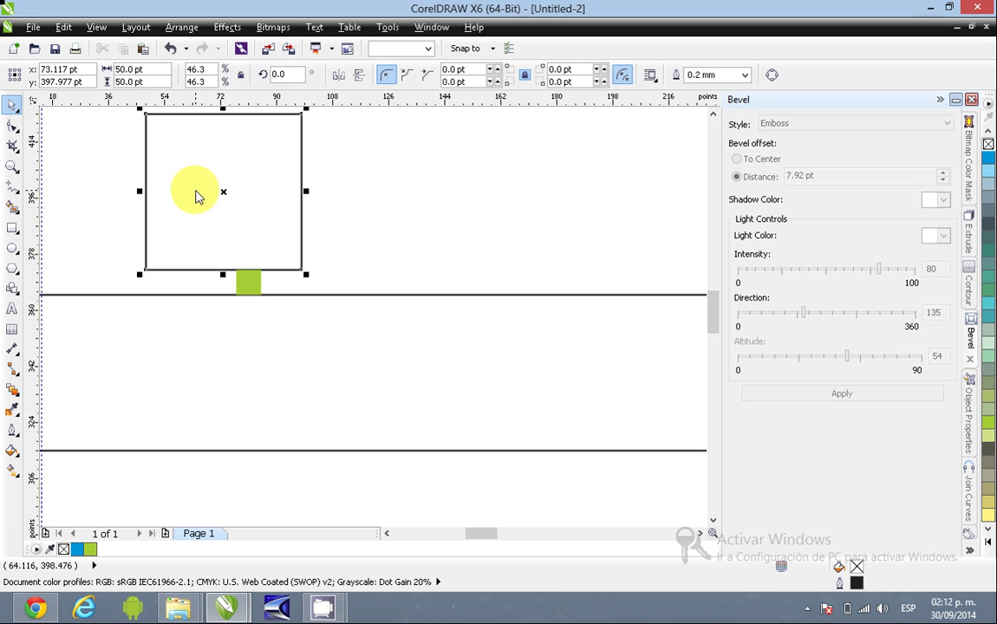
{"action": "left_click", "coordinate": [287, 357]}
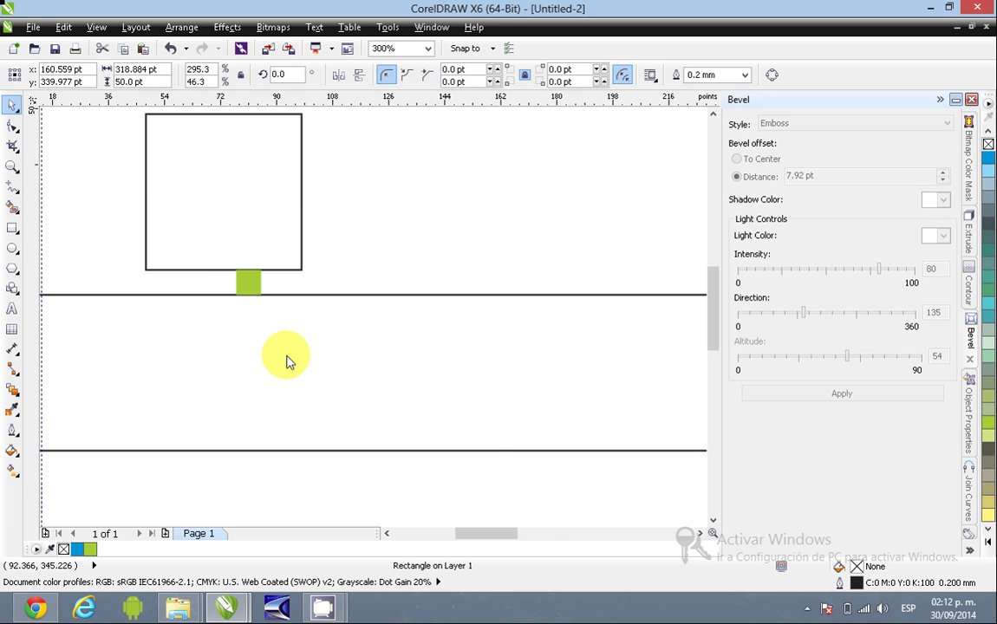
{"action": "scroll", "coordinate": [289, 360], "scroll_direction": "down", "scroll_amount": 1}
{"action": "scroll", "coordinate": [288, 362], "scroll_direction": "down", "scroll_amount": 1}
{"action": "left_click", "coordinate": [554, 378]}
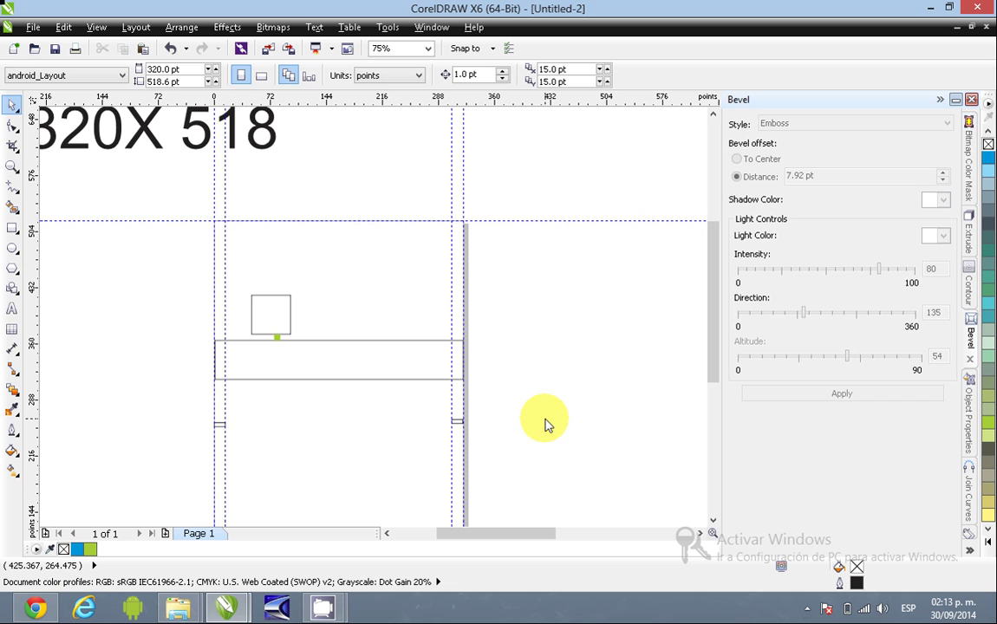
{"action": "left_click_drag", "start_coordinate": [716, 351], "coordinate": [721, 419]}
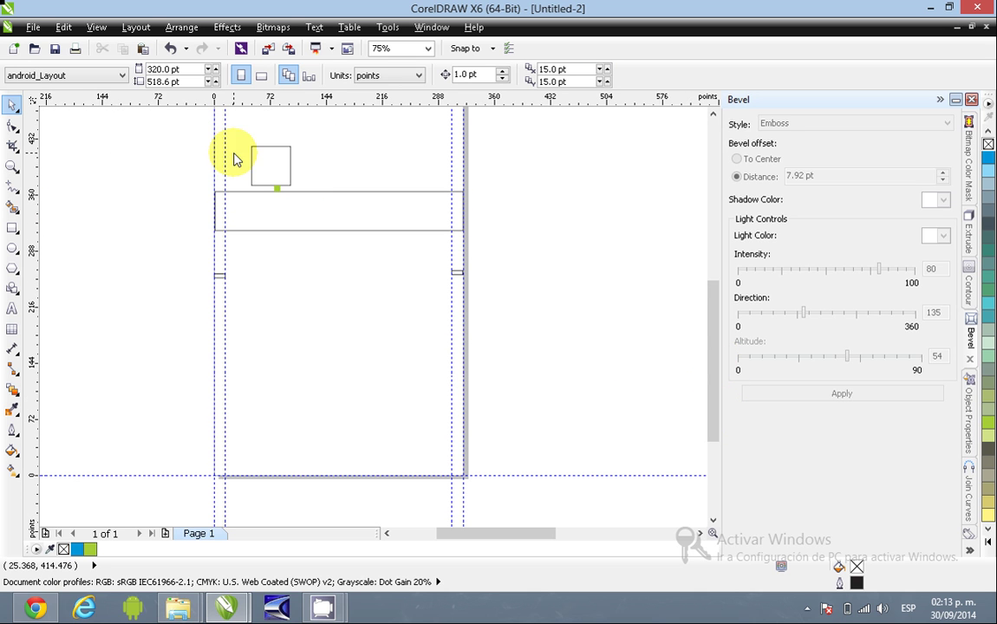
Step: Add a '14DPI MARGINS' text label left of the page
{"action": "left_click", "coordinate": [14, 308]}
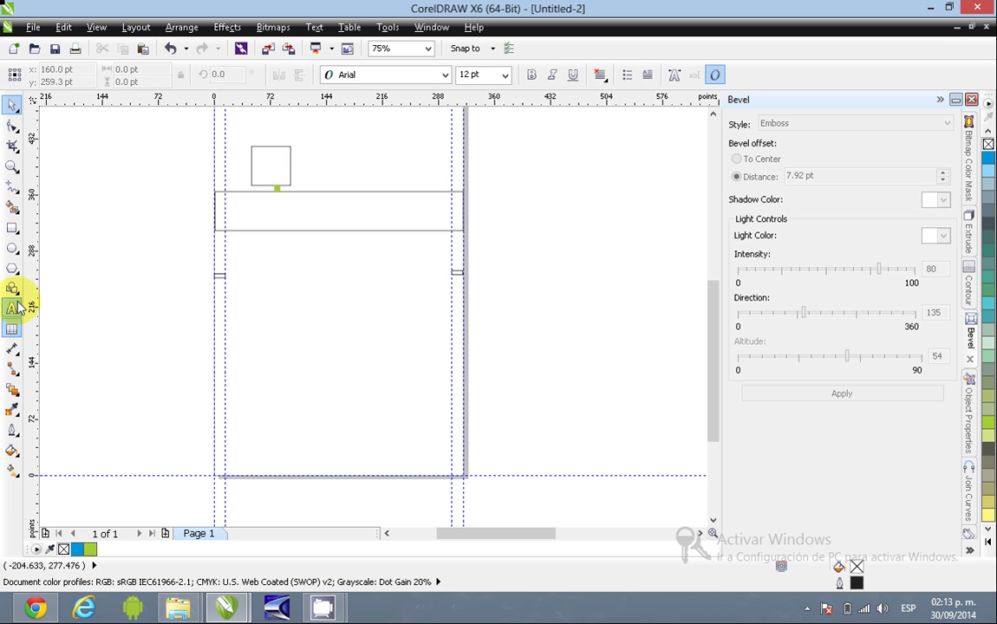
{"action": "left_click", "coordinate": [159, 323]}
{"action": "type", "text": "14"}
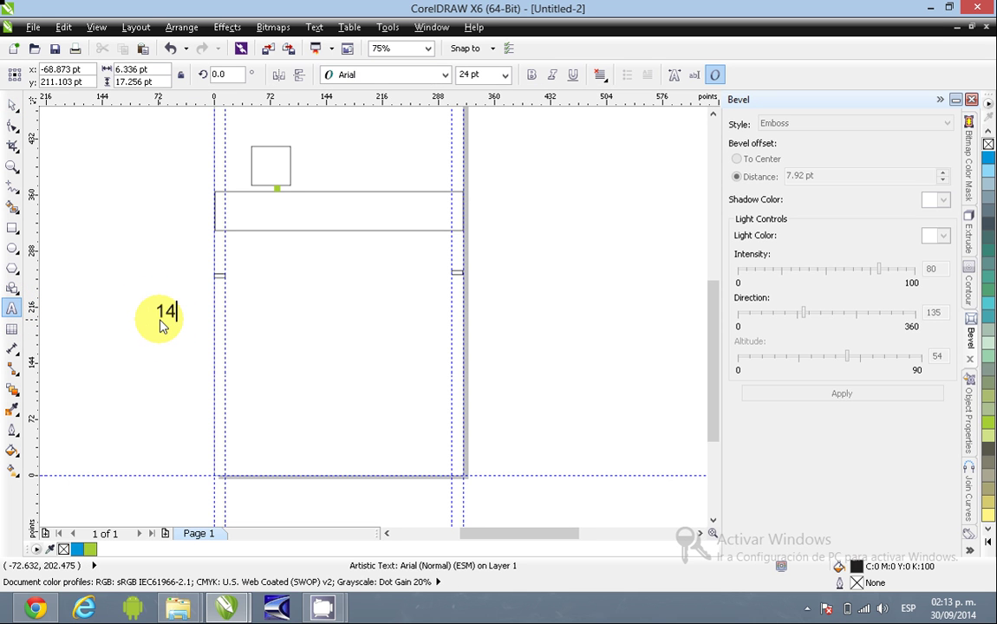
{"action": "key", "text": "Escape"}
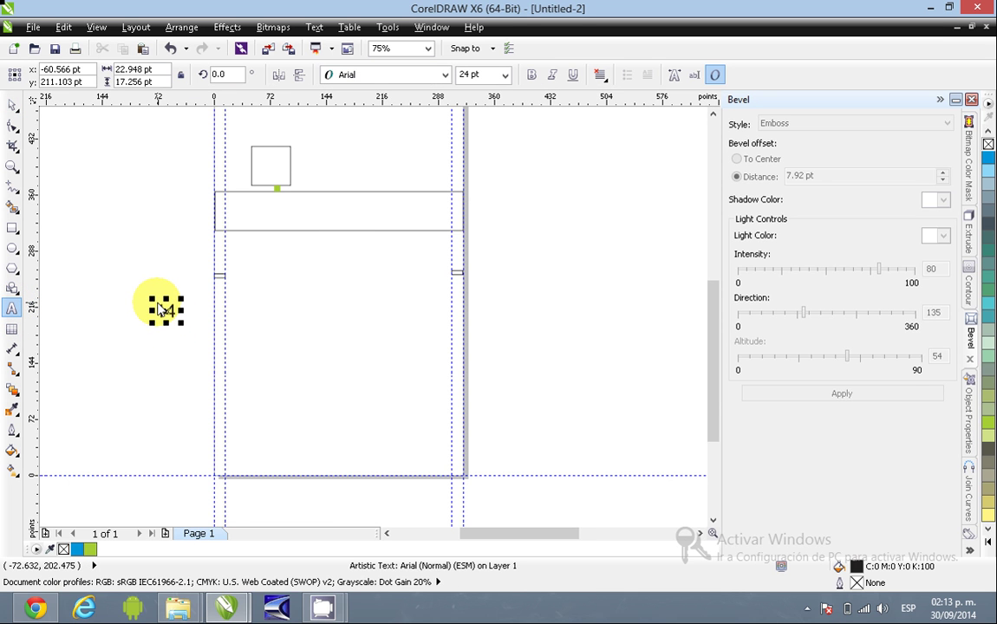
{"action": "type", "text": "MA"}
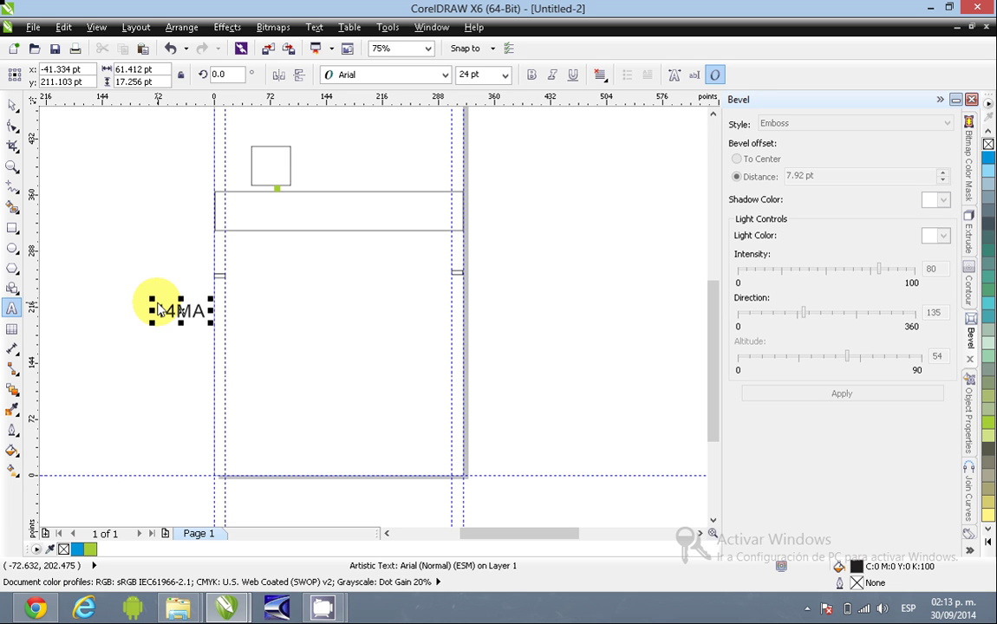
{"action": "type", "text": "RGINS"}
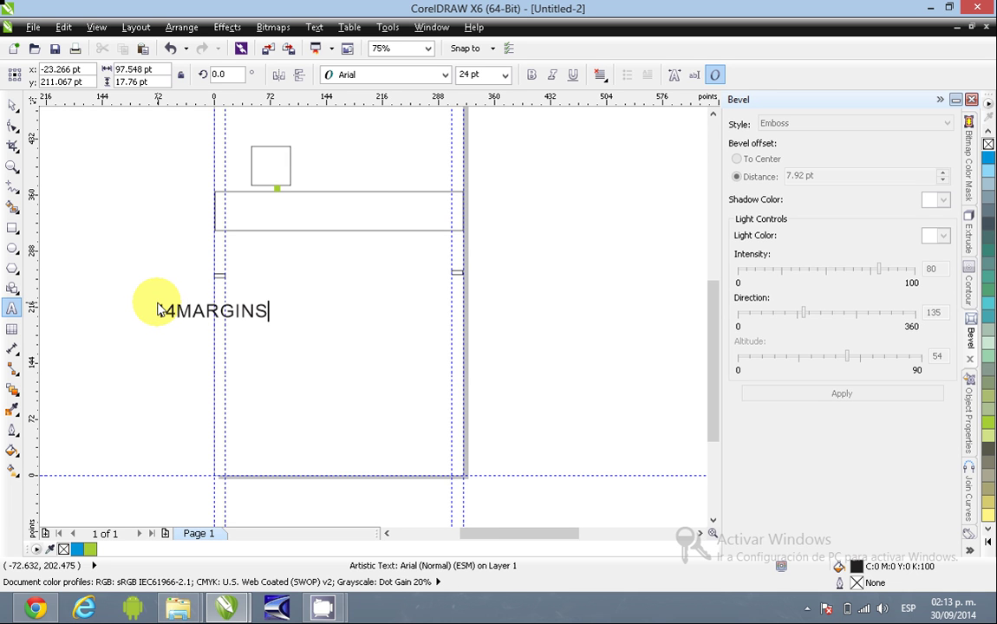
{"action": "key", "text": "Escape"}
Step: Add an '8DPI GAPS' text label beside the button square
{"action": "left_click", "coordinate": [371, 161]}
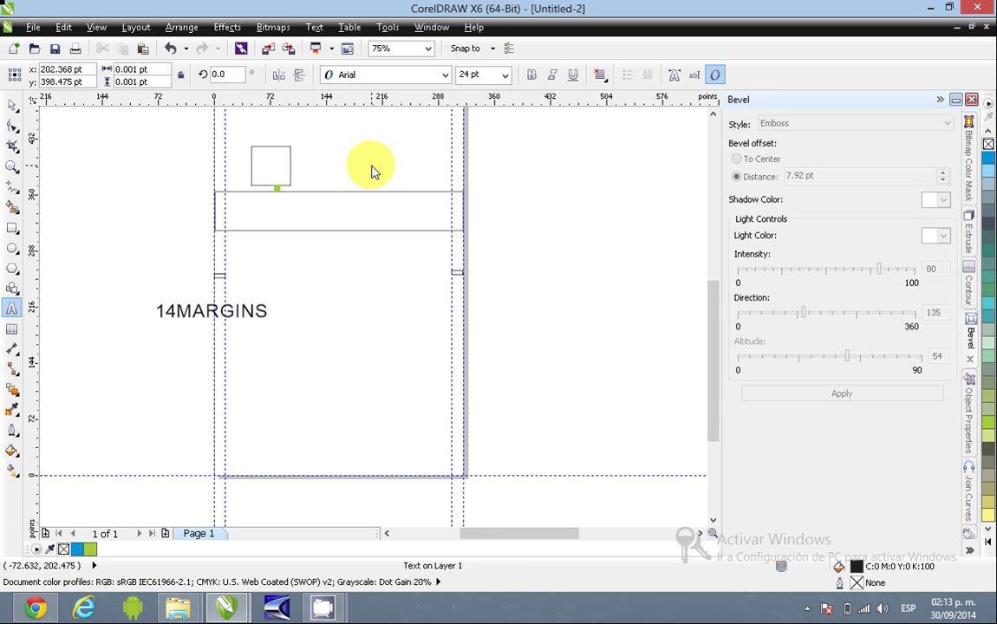
{"action": "type", "text": "8D"}
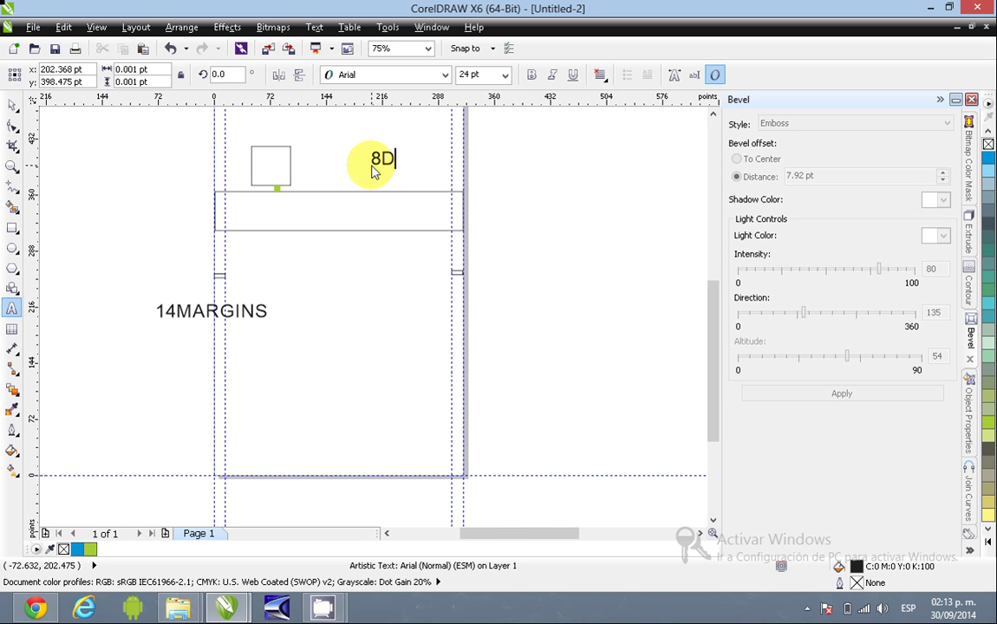
{"action": "type", "text": "PI"}
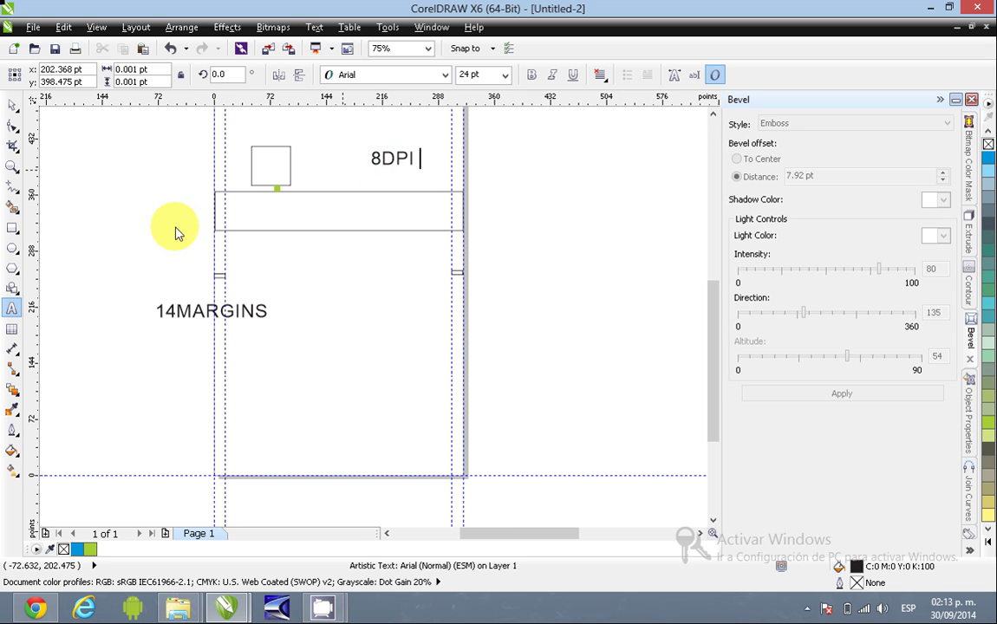
{"action": "key", "text": "Escape"}
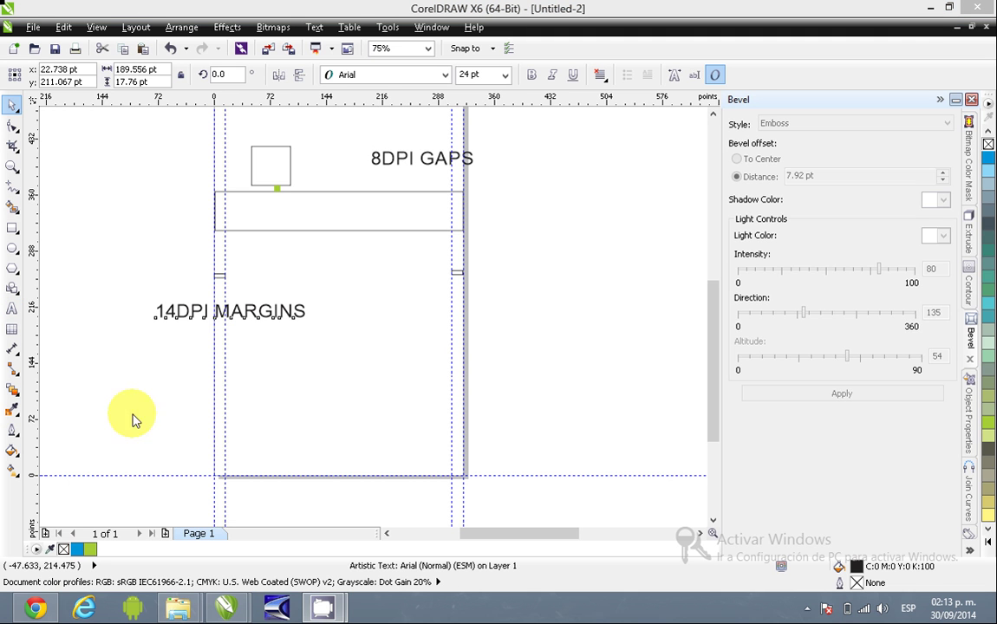
{"action": "left_click", "coordinate": [712, 113]}
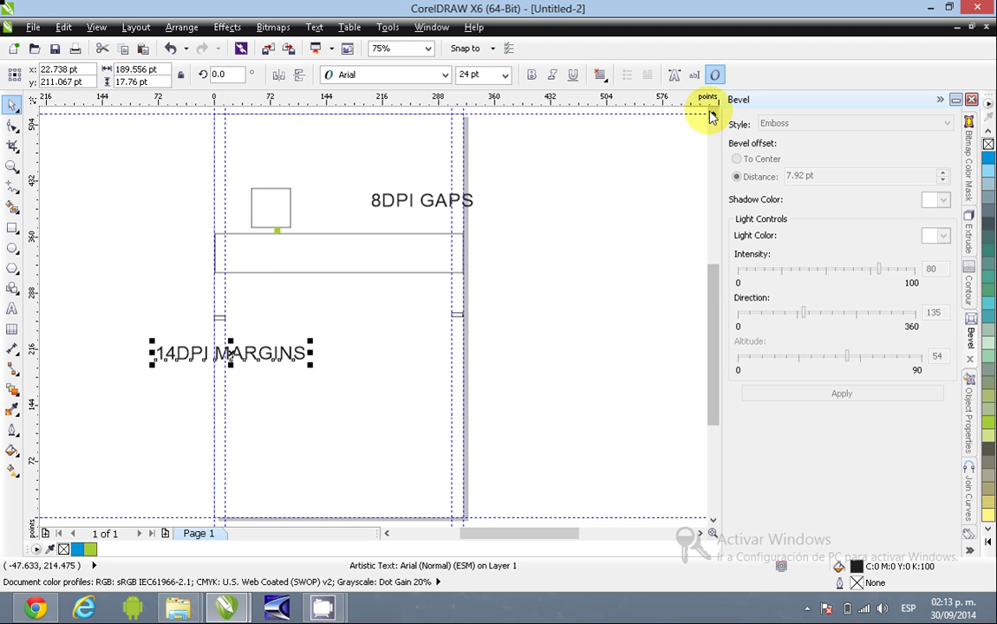
Step: Type a '50DPI' text label and position it directly atop the 50 pt button square
{"action": "left_click", "coordinate": [12, 308]}
{"action": "left_click", "coordinate": [255, 218]}
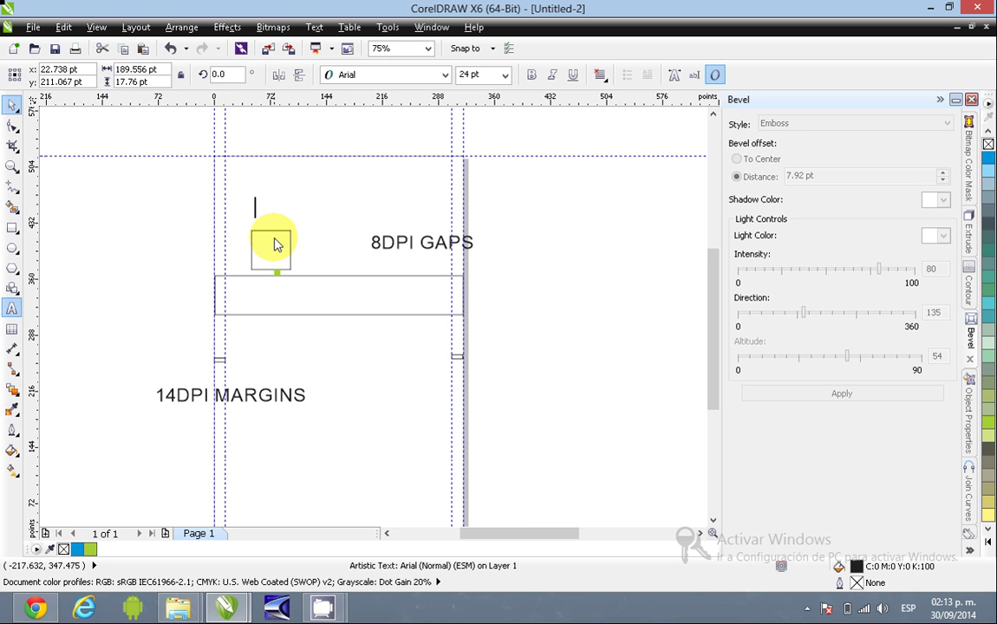
{"action": "type", "text": "50"}
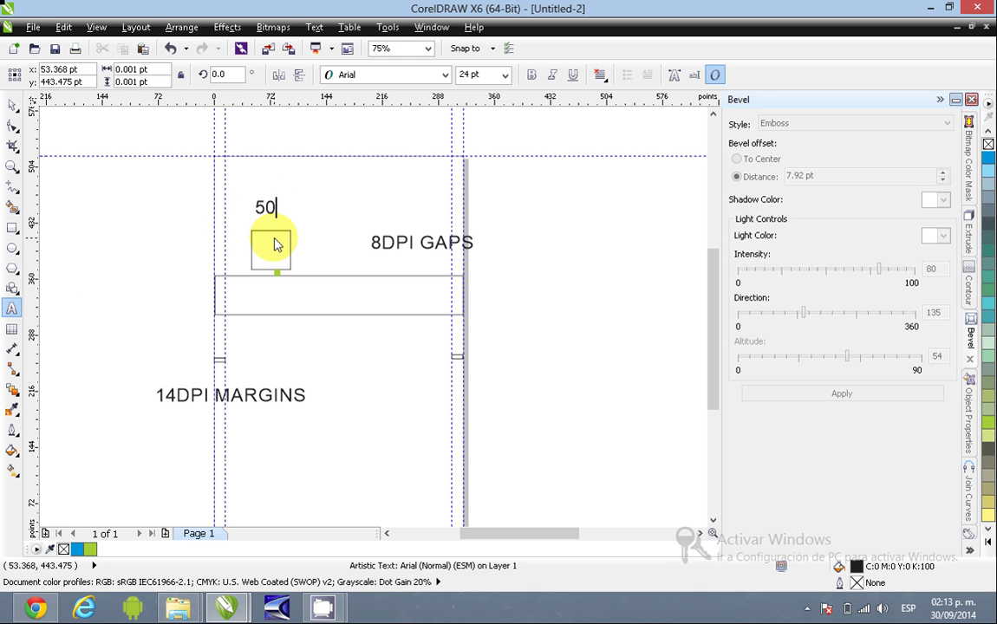
{"action": "type", "text": "DO"}
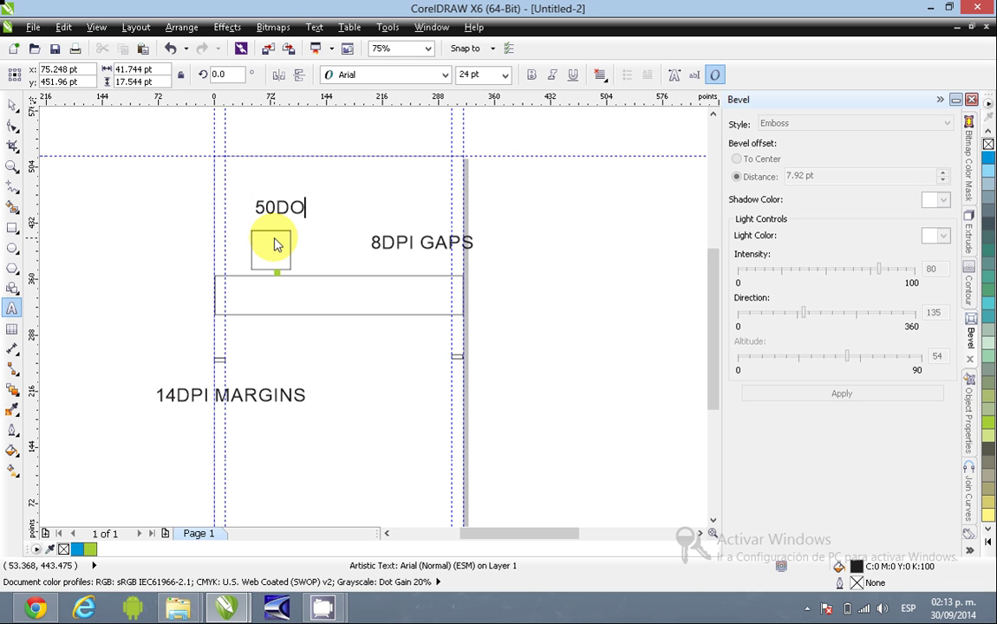
{"action": "key", "text": "BackSpace"}
{"action": "type", "text": "PI"}
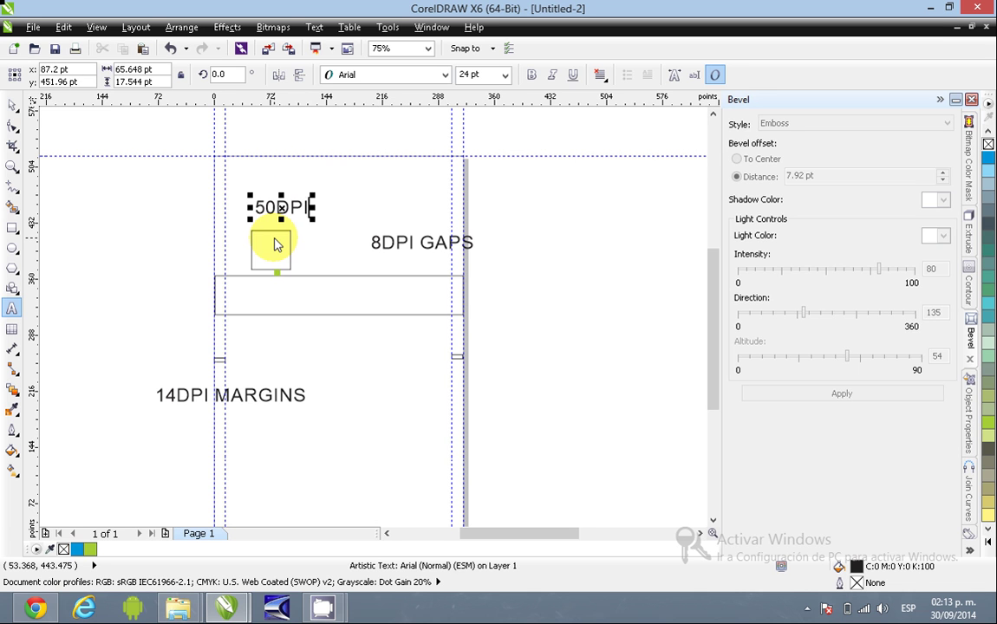
{"action": "left_click", "coordinate": [12, 104]}
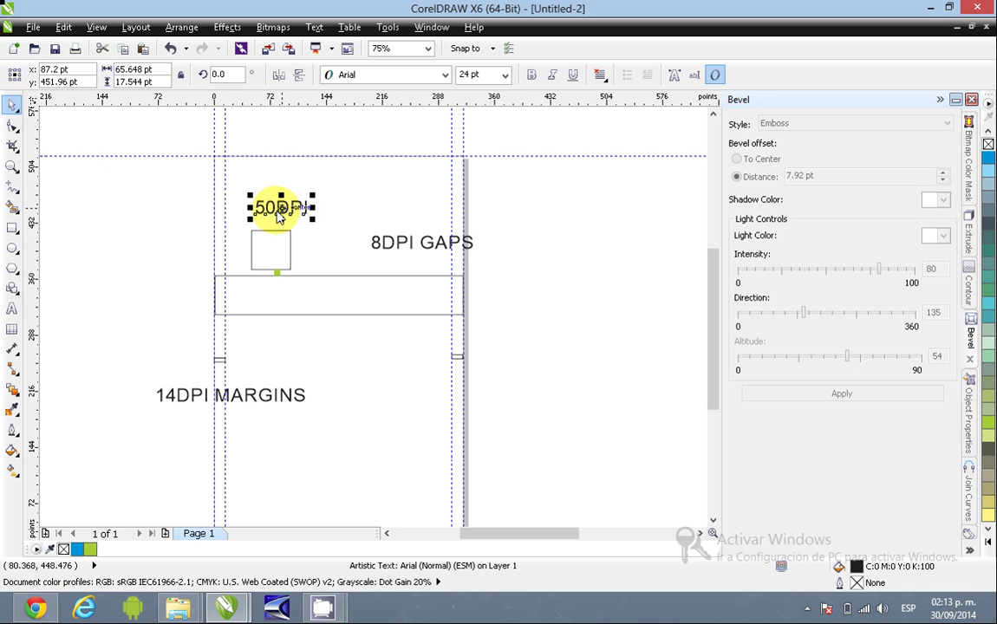
{"action": "left_click_drag", "start_coordinate": [269, 209], "coordinate": [287, 226]}
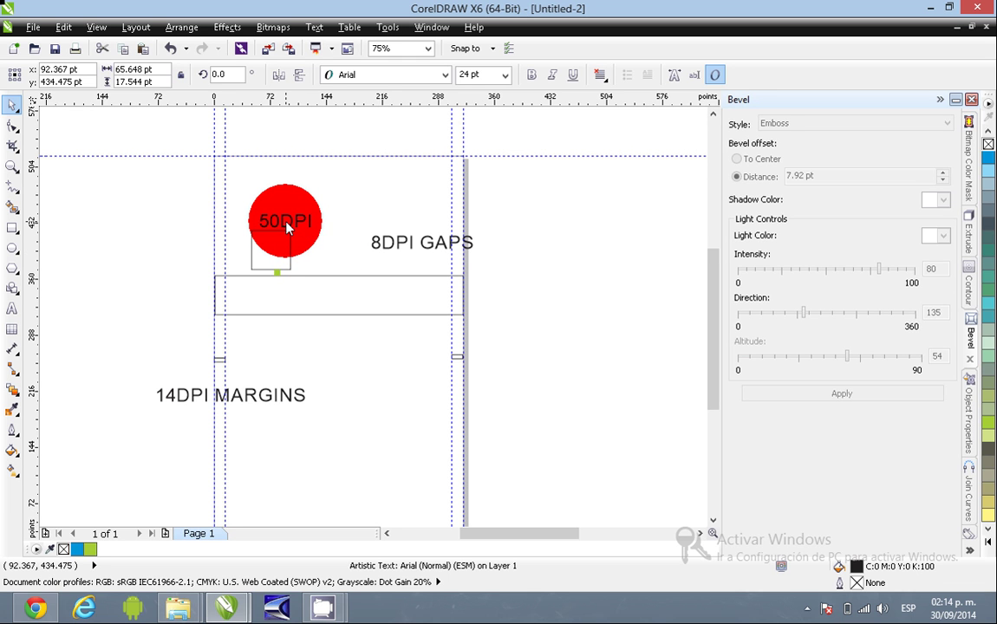
{"action": "left_click_drag", "start_coordinate": [287, 226], "coordinate": [287, 225]}
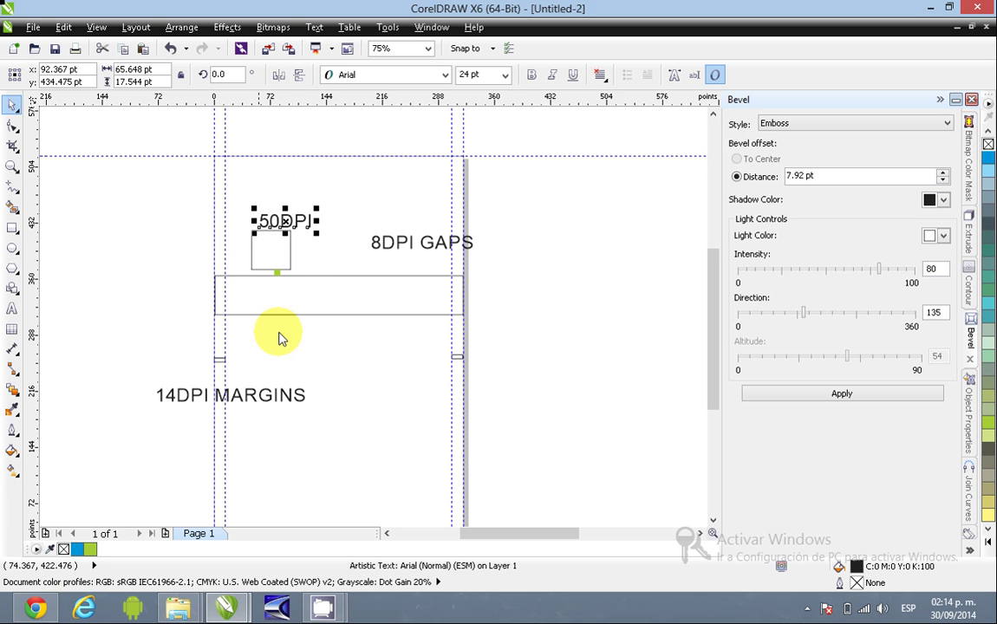
{"action": "left_click", "coordinate": [509, 328]}
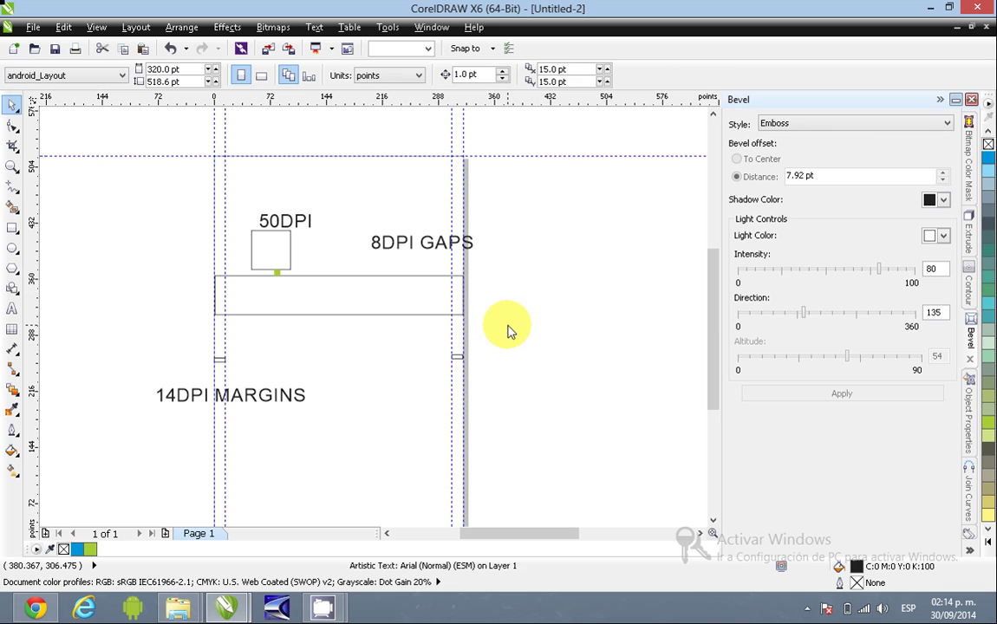
{"action": "left_click_drag", "start_coordinate": [711, 348], "coordinate": [601, 362]}
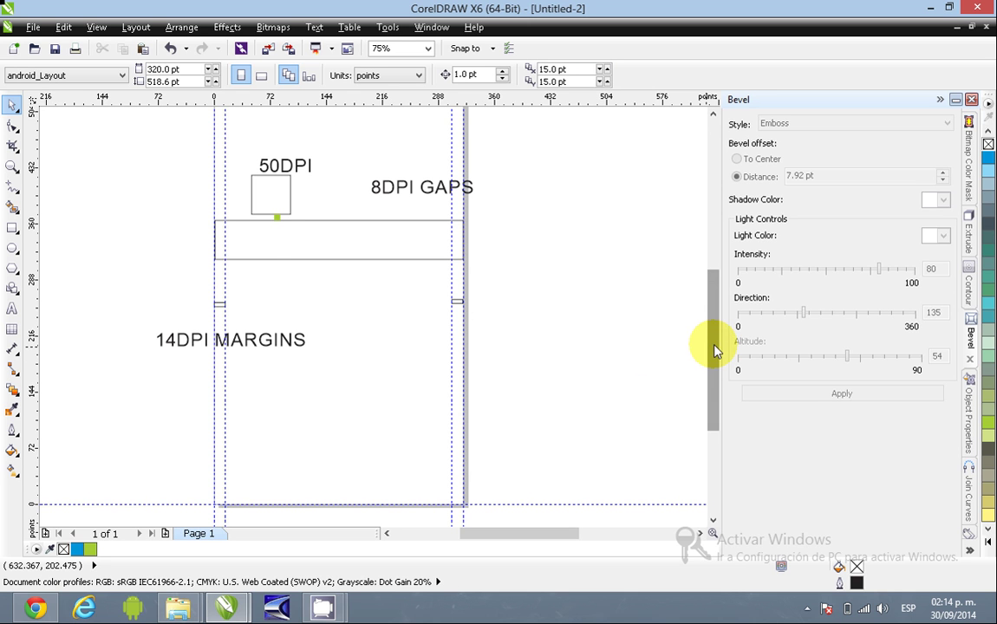
{"action": "mouse_move", "coordinate": [717, 345]}
{"action": "left_mouse_down"}
{"action": "mouse_move", "coordinate": [703, 329]}
{"action": "mouse_move", "coordinate": [716, 344]}
{"action": "left_mouse_up"}
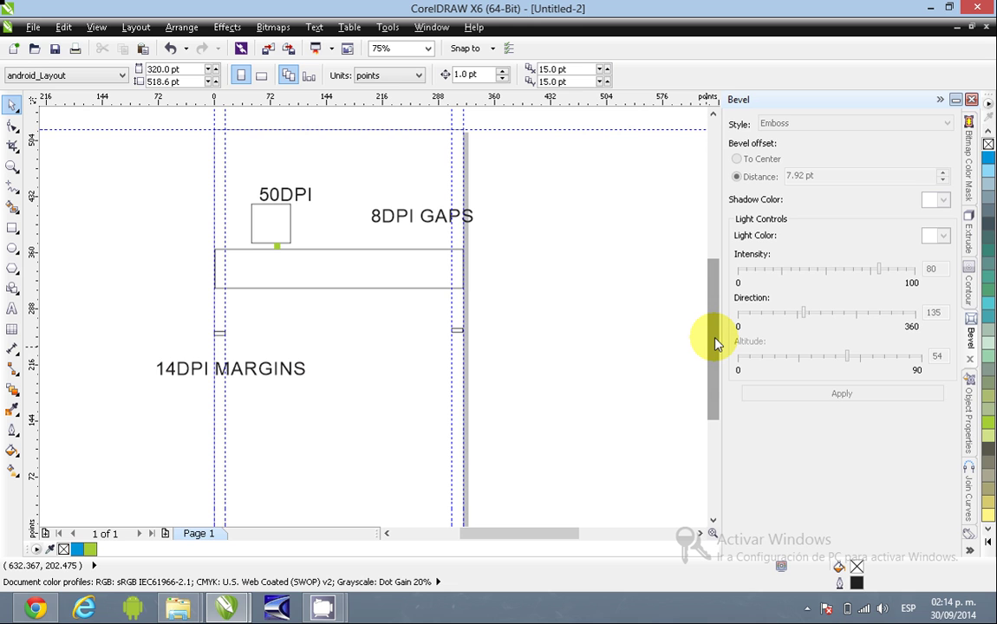